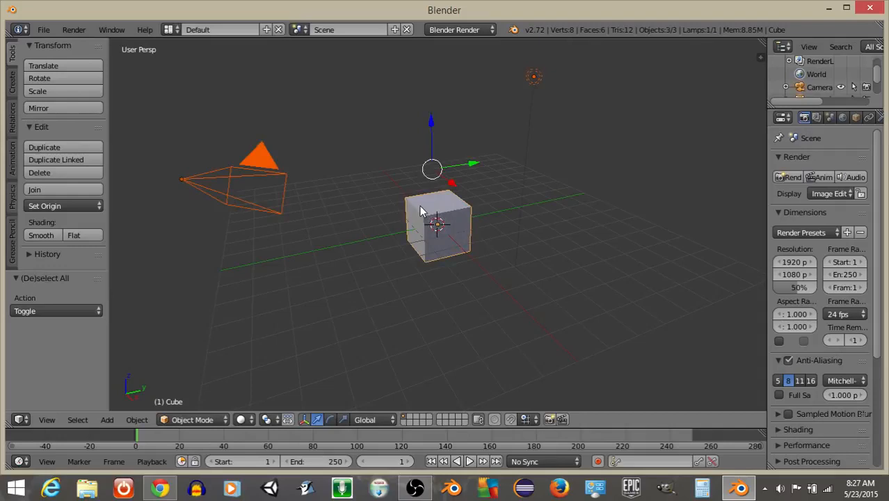
Step: Delete all the default scene objects and add a plane at the origin
key("x")
left_click(420, 204)
key("space")
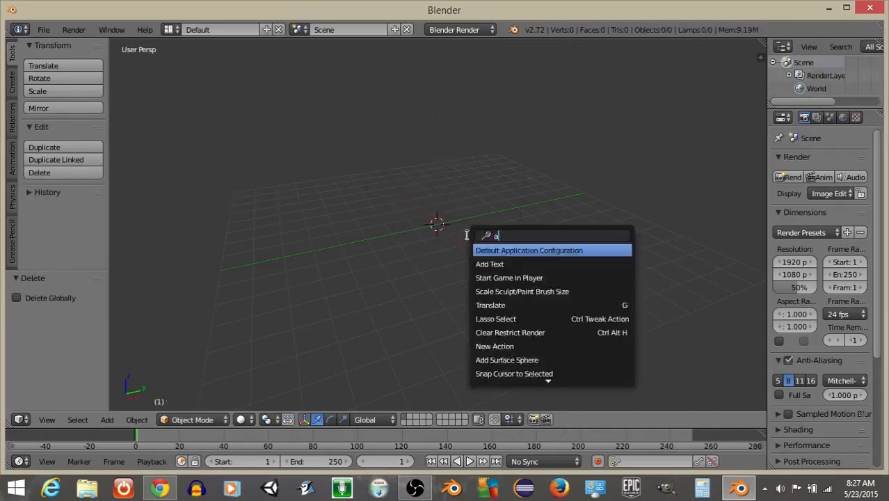
type("add pl")
key("Return")
scroll(469, 241, "up", 3)
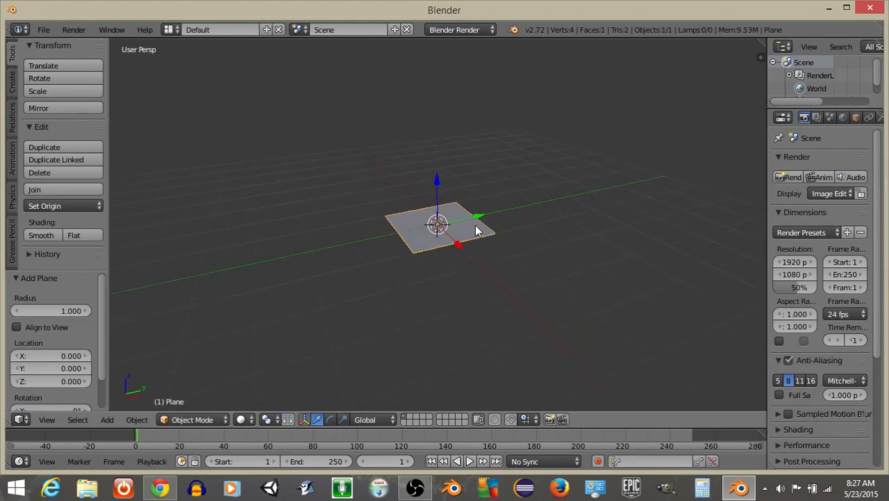
Step: Rename the plane object to "elevator"
left_click_drag(768, 222, 550, 223)
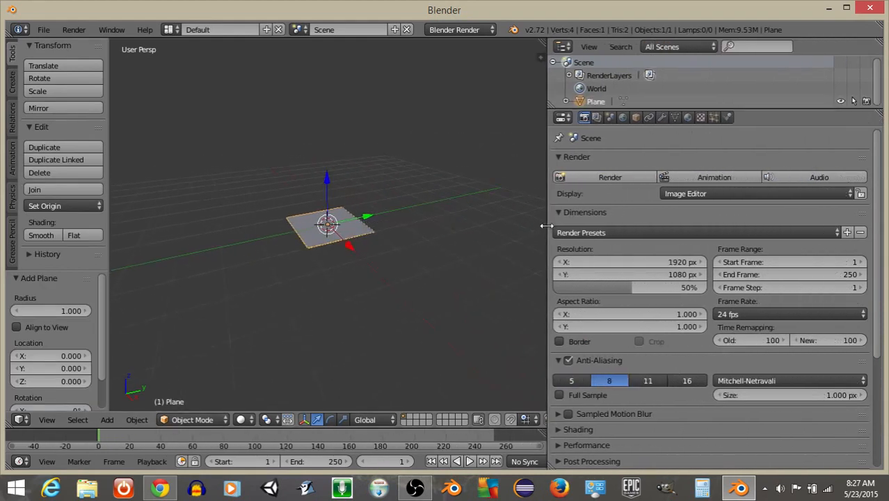
left_click(635, 118)
left_click(622, 161)
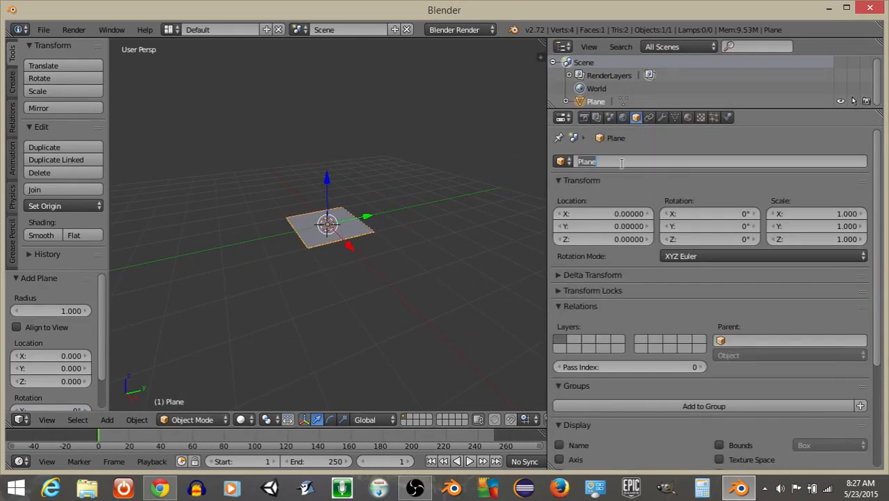
type("elevator")
key("Return")
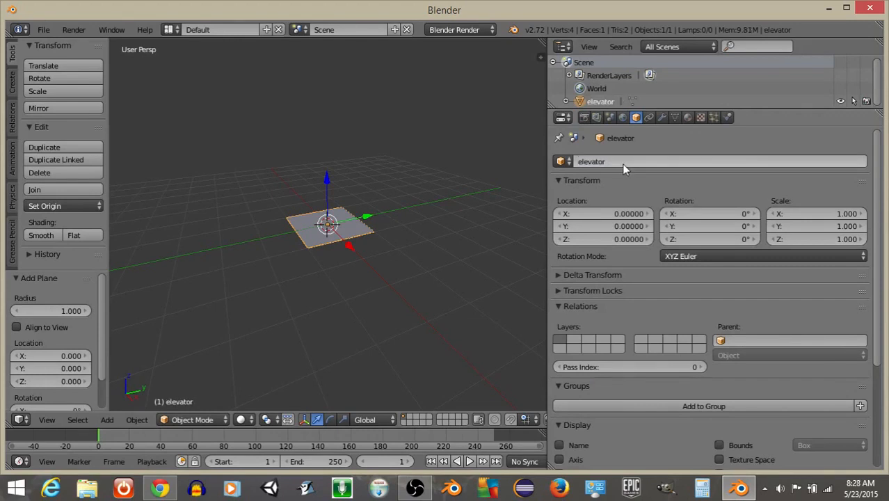
Step: Give the elevator plane a new material with a blue diffuse colour
left_click(687, 117)
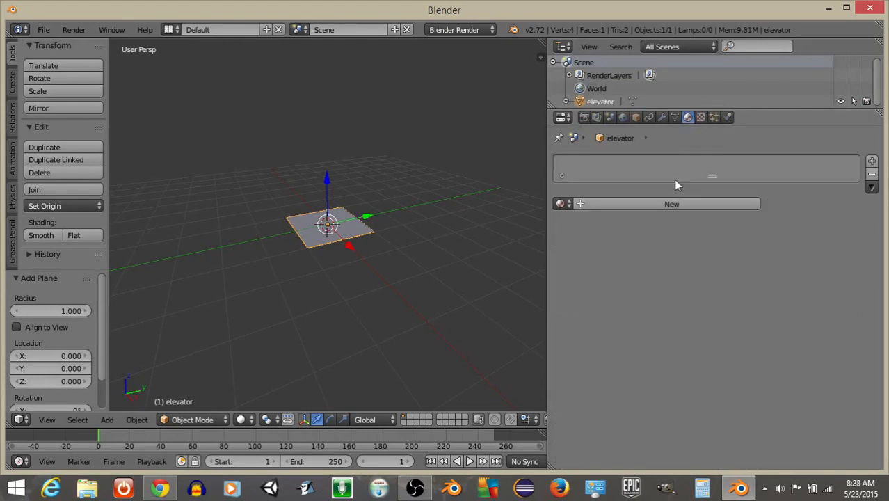
left_click(667, 203)
scroll(640, 285, "down", 2)
left_click(617, 311)
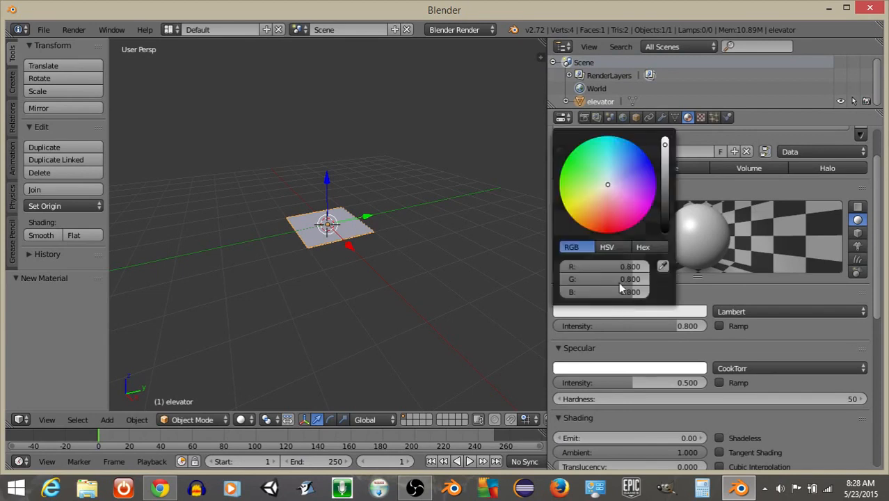
left_click(639, 153)
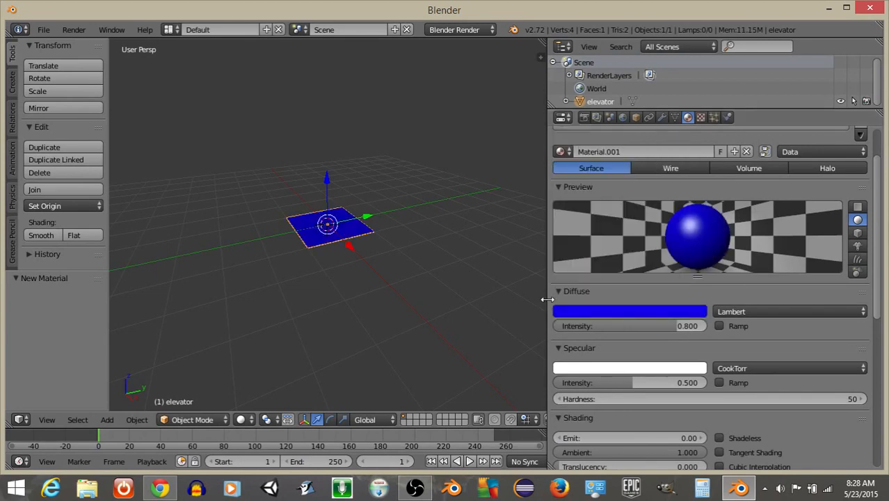
left_click_drag(546, 298, 685, 282)
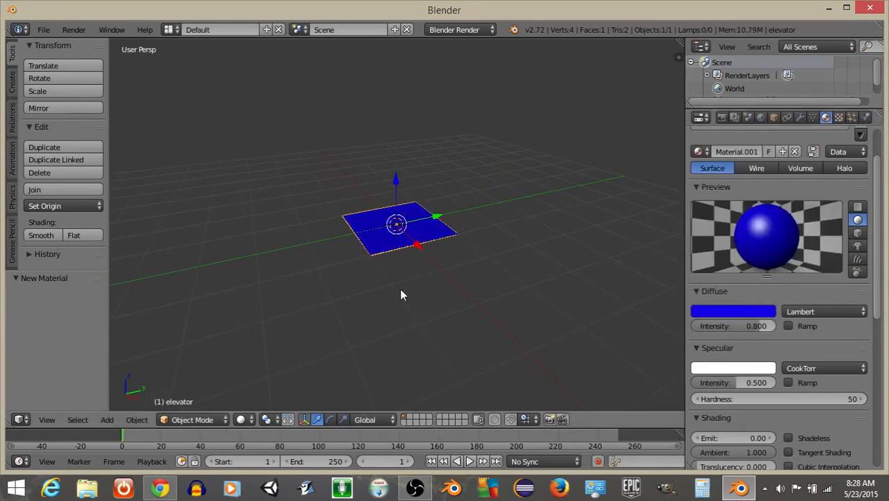
Step: Switch to the Animation screen layout and set the engine to Blender Game
left_click(169, 29)
left_click(202, 60)
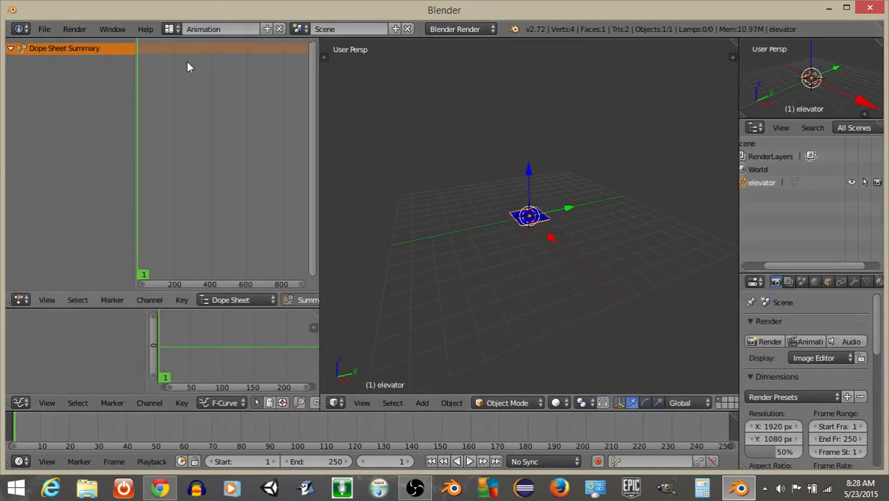
left_click(455, 29)
left_click(465, 59)
scroll(537, 218, "up", 4)
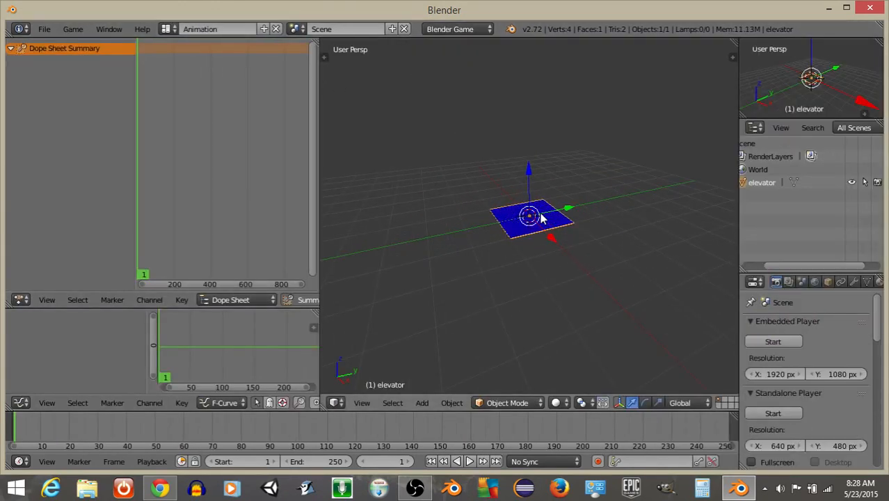
Step: Enlarge the timeline area and set the animation's start frame to 0 and end frame to 50
left_click_drag(303, 413, 303, 363)
left_click(237, 461)
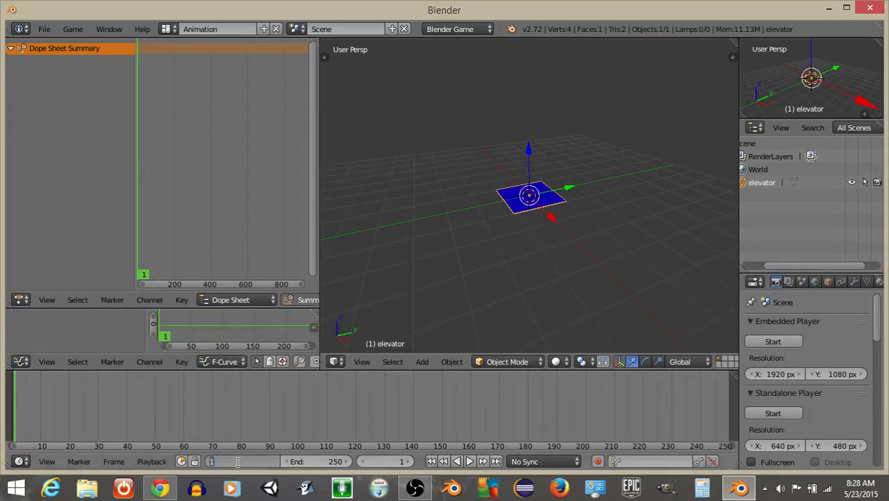
type("0")
key("Return")
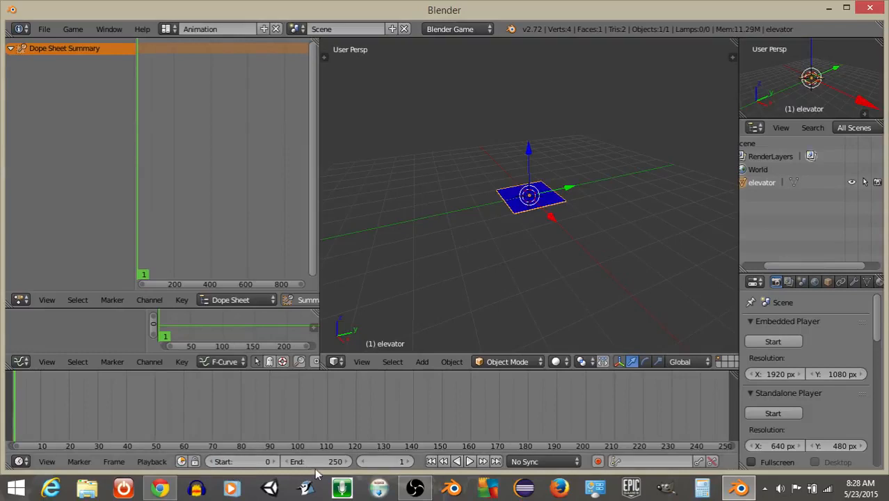
left_click(313, 462)
type("50")
key("Return")
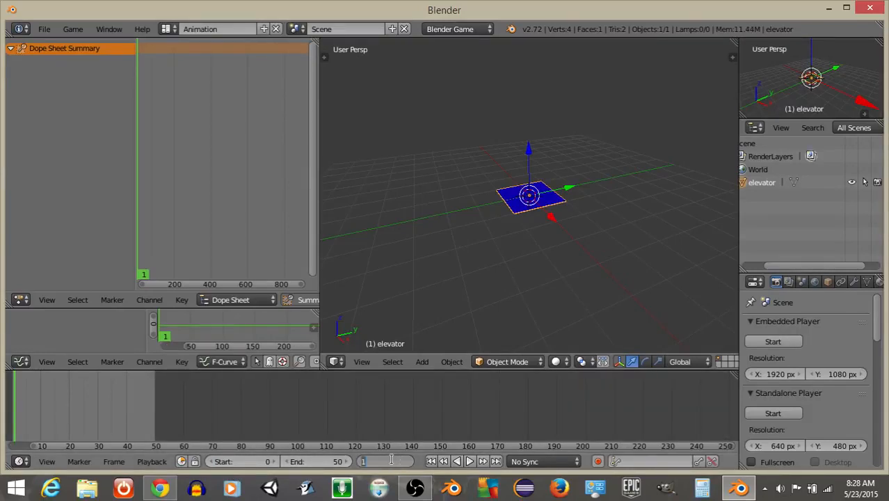
Step: Set the current frame to 0 and insert a Location keyframe for the elevator
type("0")
key("Return")
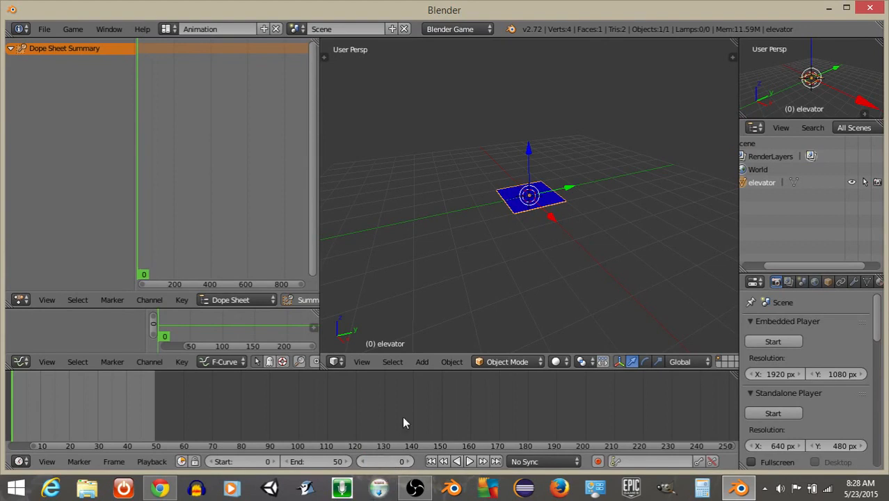
key("i")
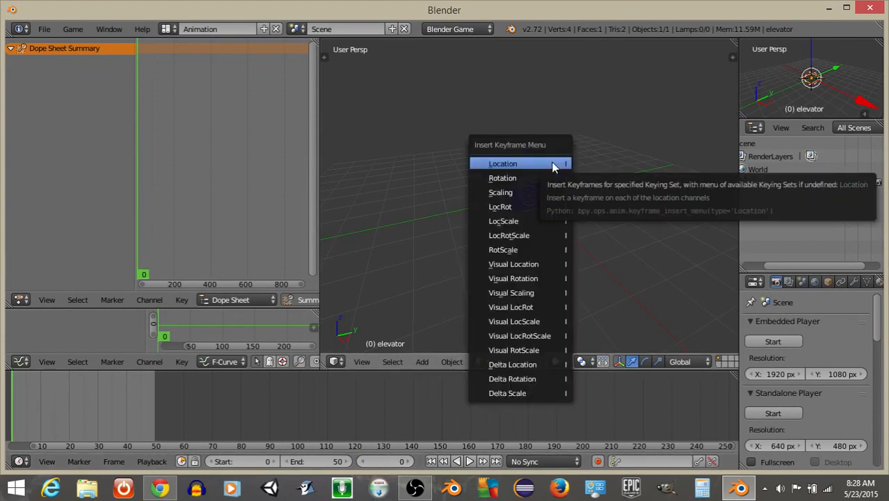
left_click(554, 166)
Step: Go to frame 50, raise the elevator plane along the Z axis well above the grid, and insert a Location keyframe
left_click(385, 462)
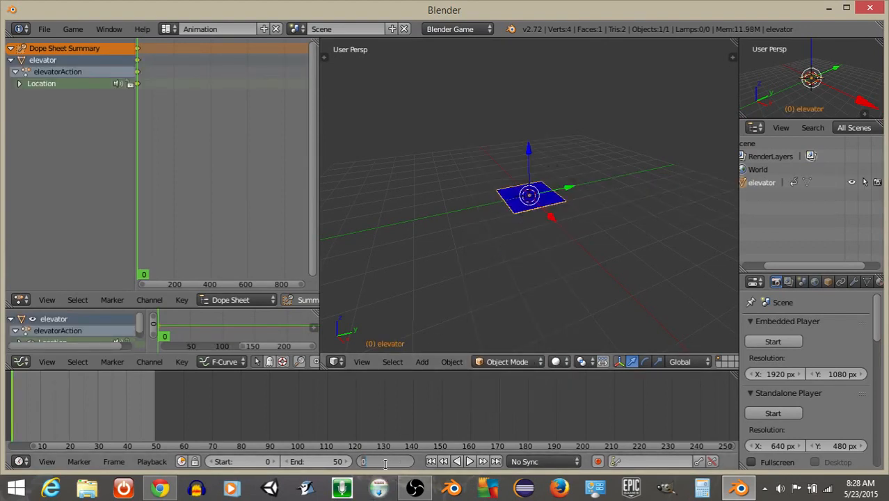
type("50")
key("Return")
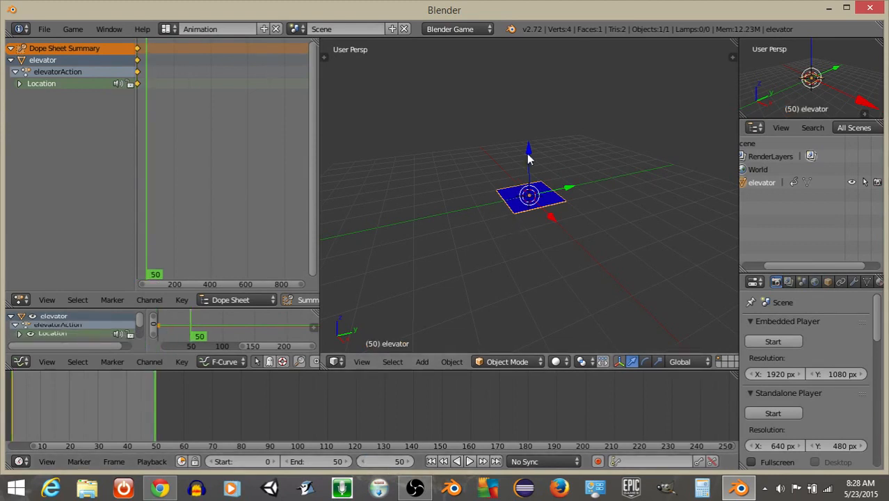
left_click_drag(528, 151, 527, 68)
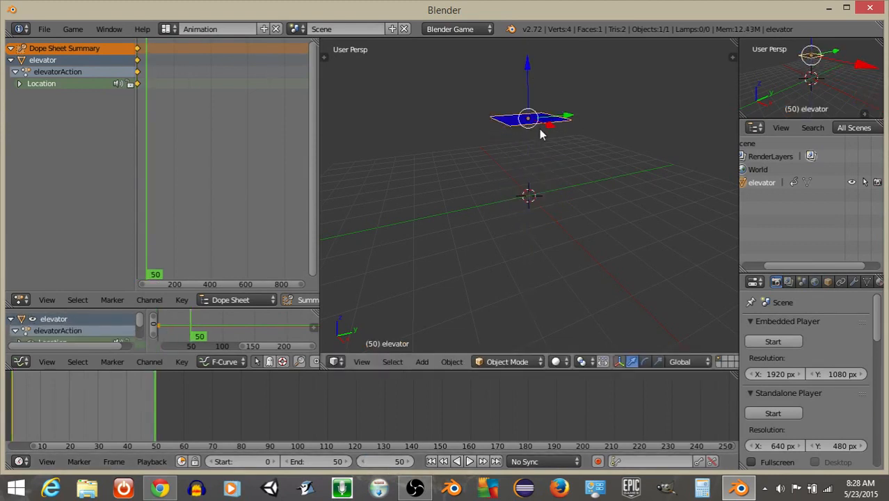
key("i")
left_click(533, 155)
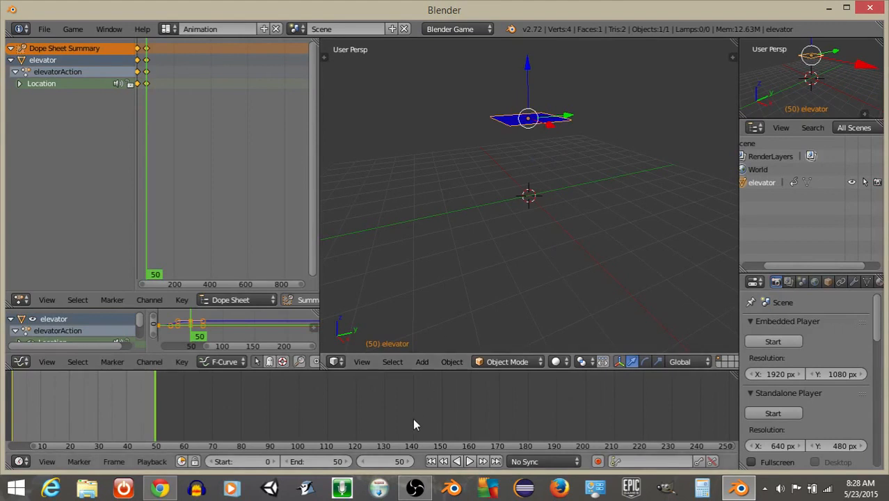
Step: Play the elevator animation from the start, then stop it and return to frame 0
left_click(432, 462)
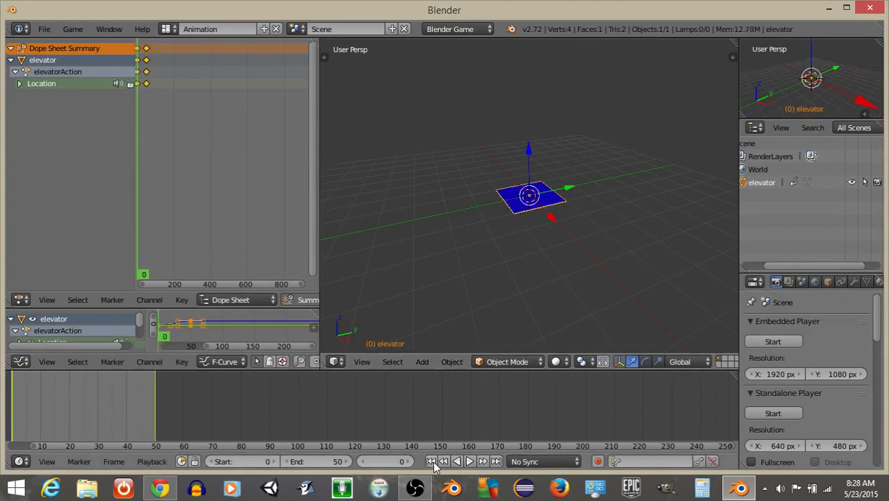
left_click(470, 461)
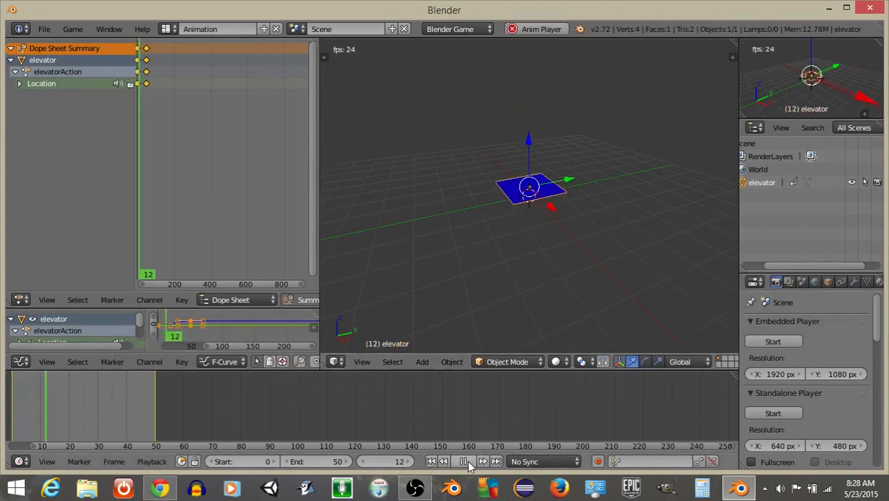
left_click(470, 461)
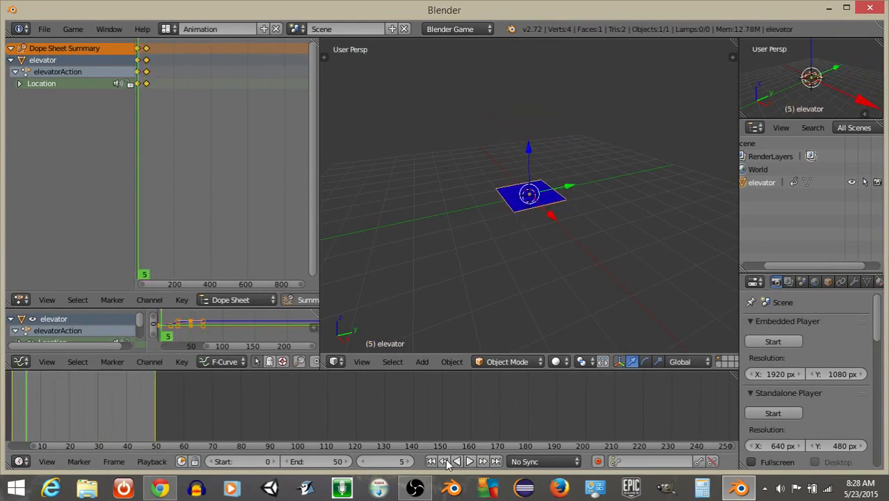
left_click(439, 462)
Step: Set the interpolation mode of the elevator's location keyframes to Linear
left_click(189, 360)
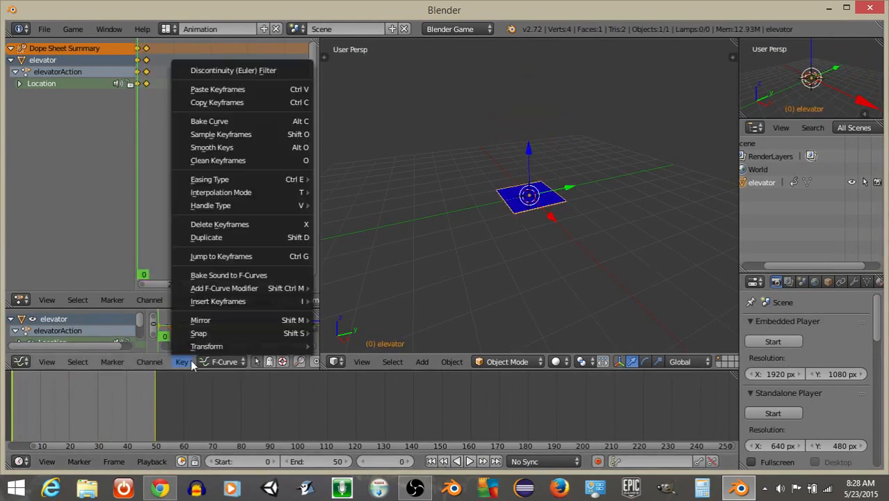
mouse_move(220, 193)
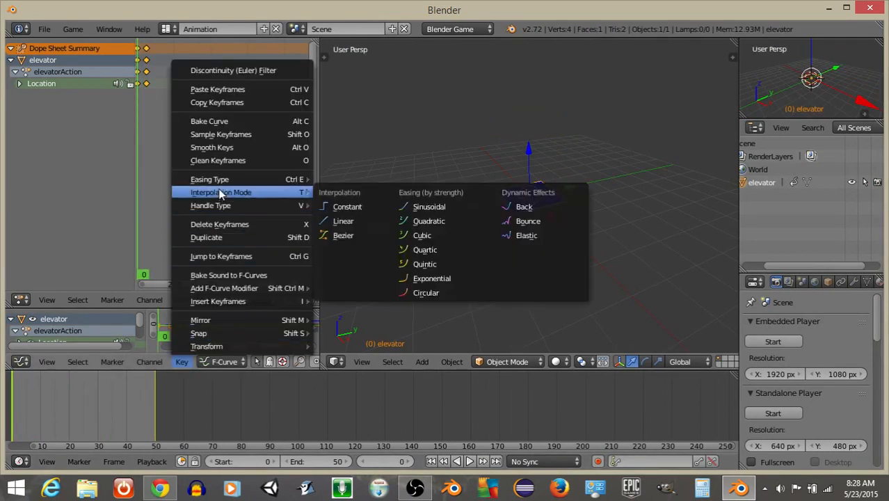
left_click(343, 224)
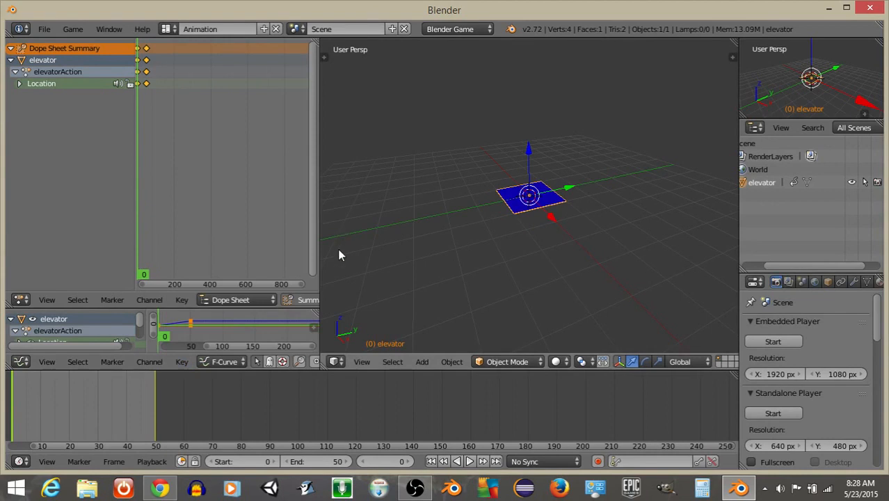
Step: Preview the elevator's linear motion and rewind to the first frame
left_click(469, 461)
left_click(456, 462)
left_click(431, 461)
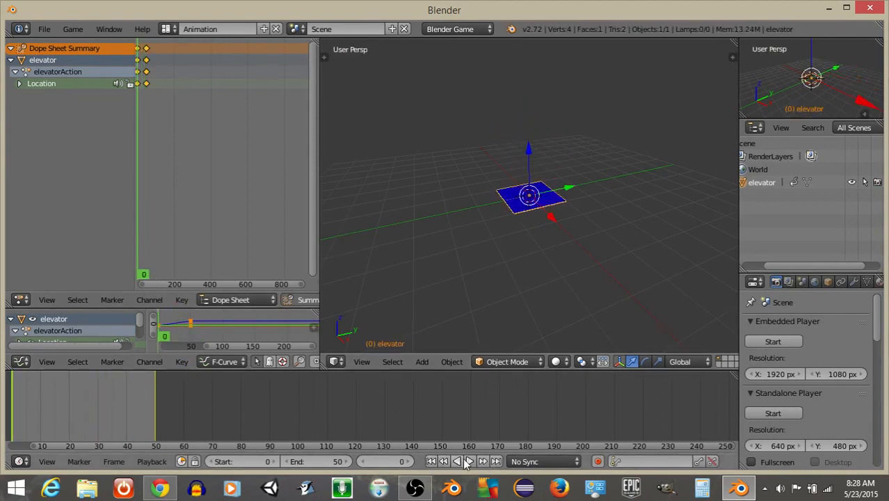
left_click(470, 461)
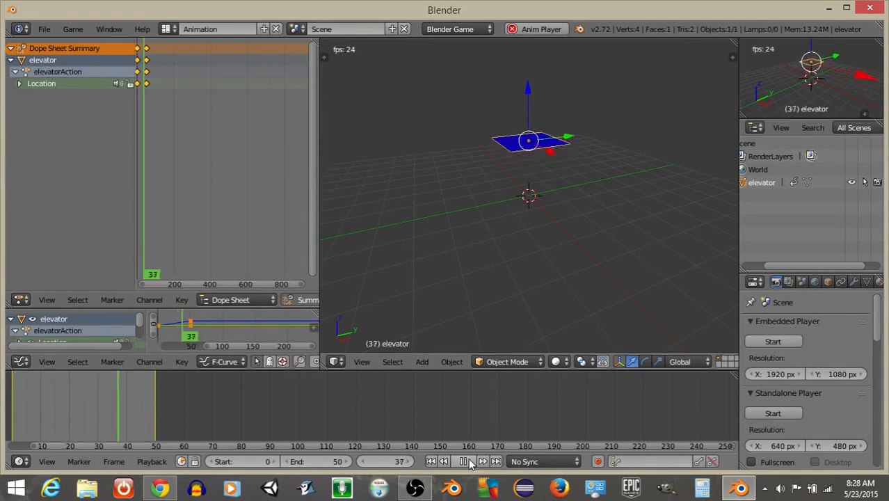
left_click(463, 461)
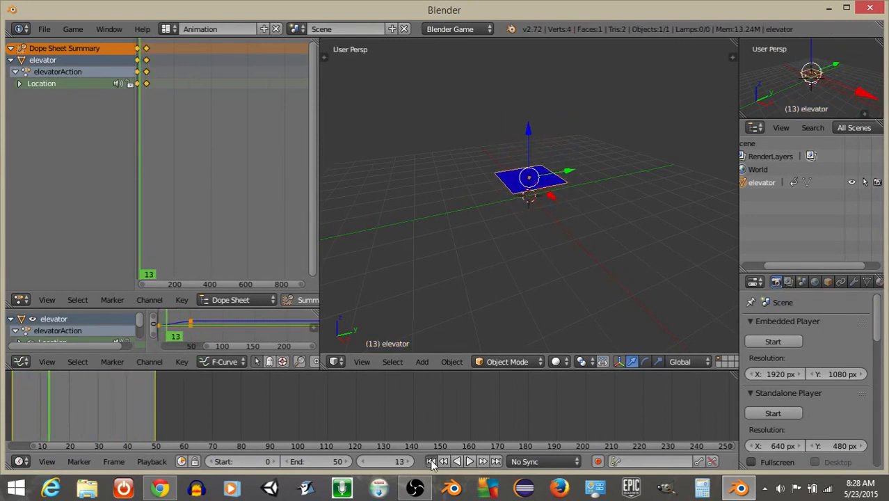
left_click(431, 461)
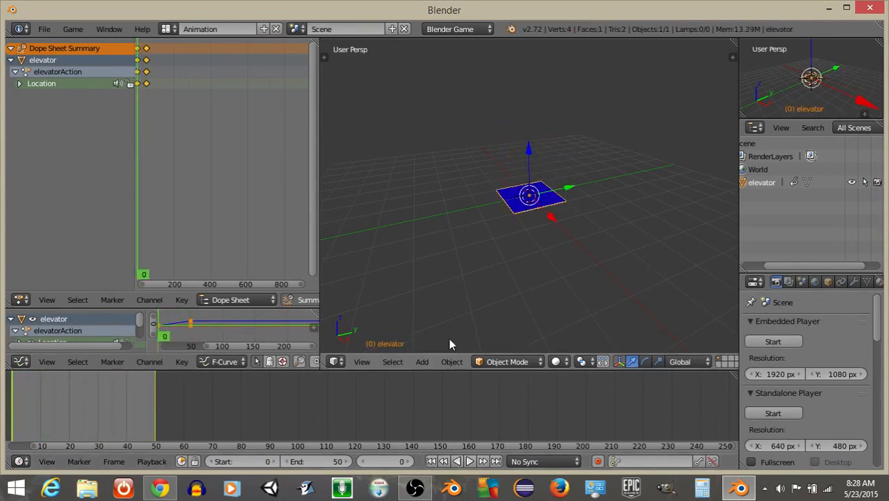
Step: Switch to the Game Logic screen layout with Blender Game as the engine
left_click(171, 29)
left_click(191, 102)
left_click(470, 30)
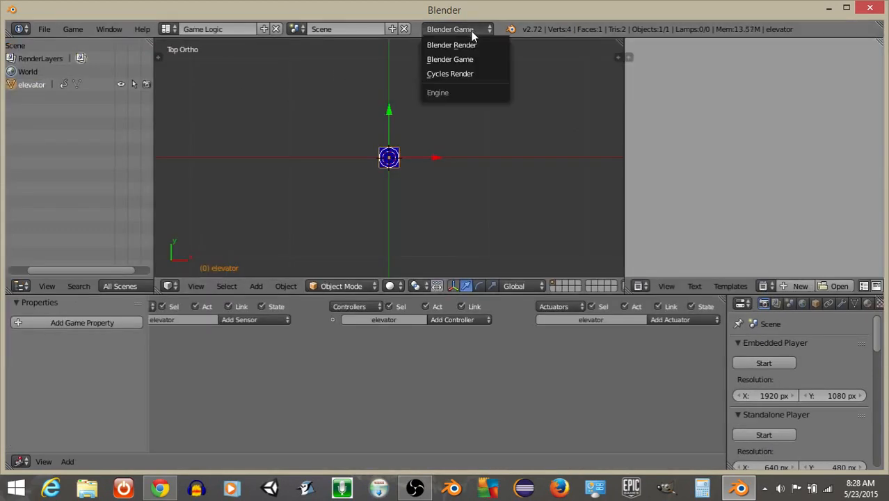
left_click(467, 60)
Step: Add a cube and move it along the Y axis to about -2.19, beside the elevator plane
middle_click_drag(426, 189, 363, 140)
scroll(363, 139, "up", 3)
key("space")
type("a")
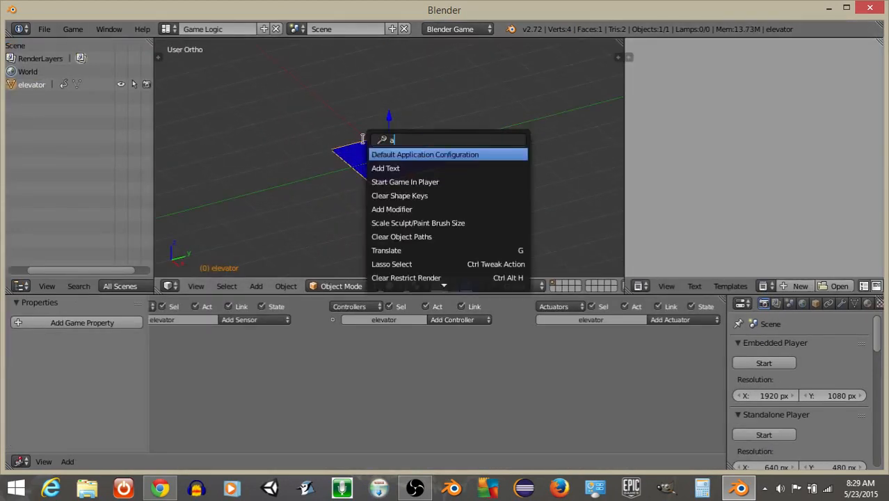
type("dd cube")
key("Return")
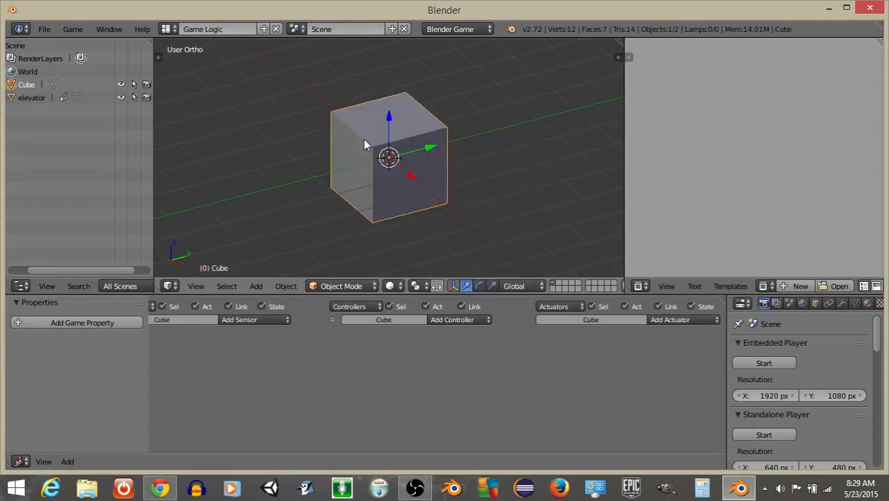
key("g")
key("y")
left_click(340, 150)
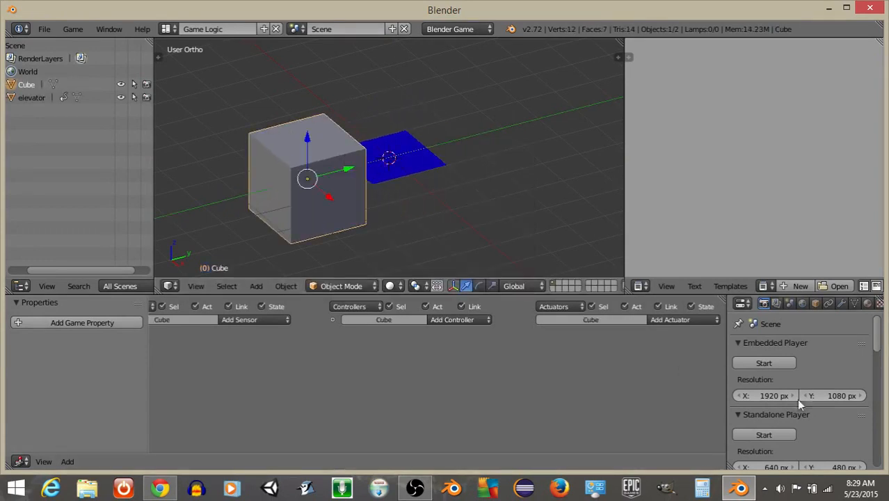
Step: Rename the cube object as "player"
left_click(816, 302)
left_click(792, 345)
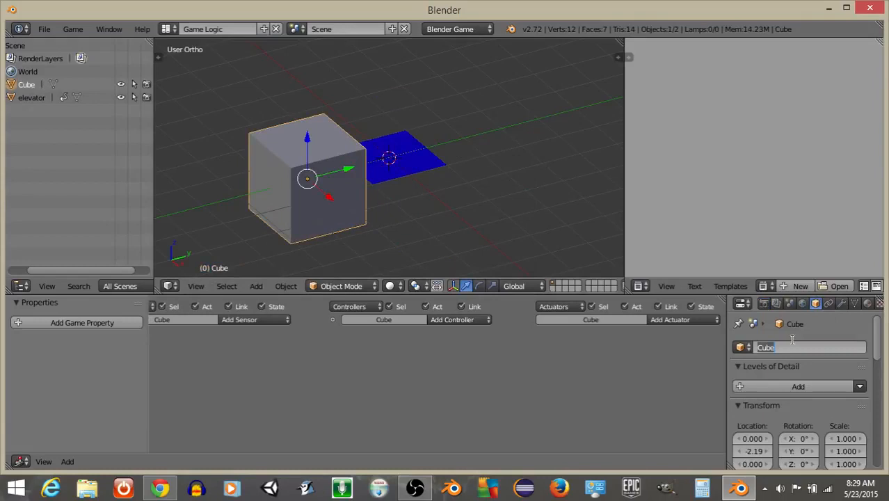
type("player")
key("Return")
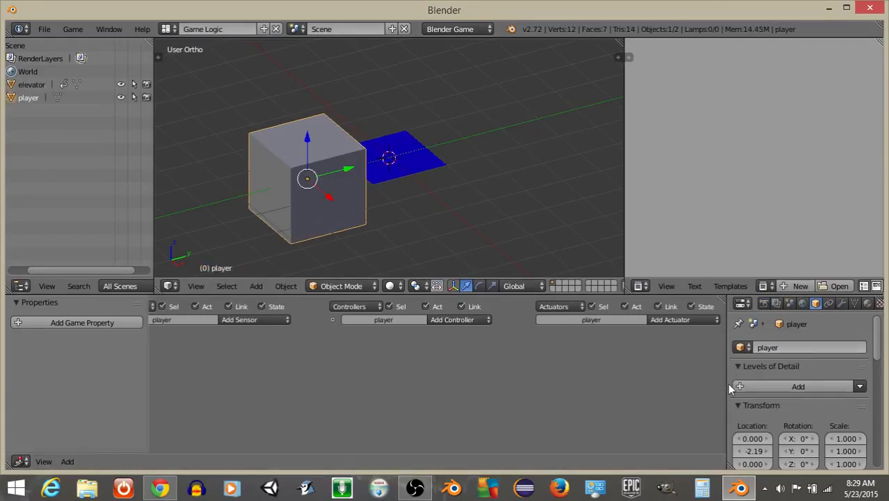
Step: Set the player cube's physics type to Character
left_click_drag(723, 388, 519, 389)
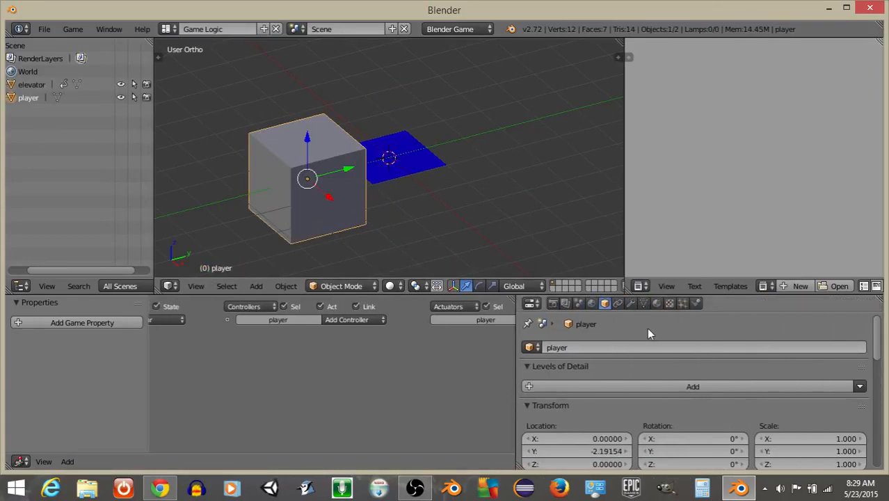
left_click(696, 303)
left_click(658, 365)
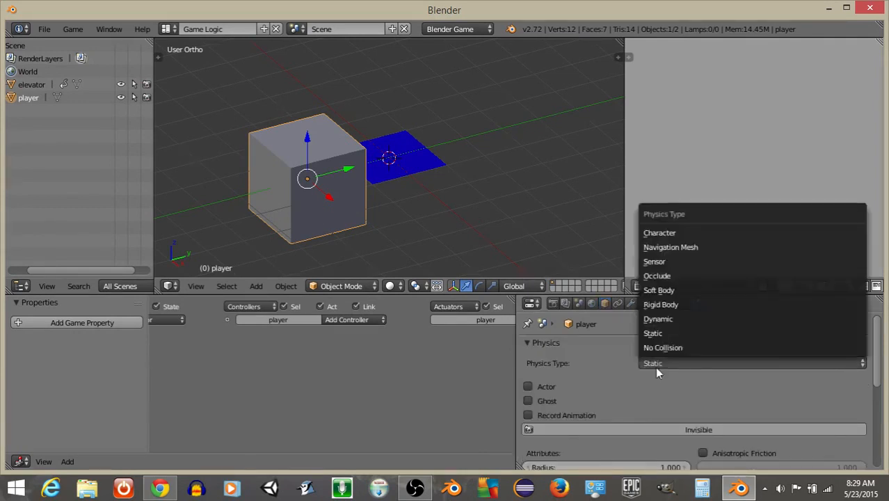
left_click(656, 230)
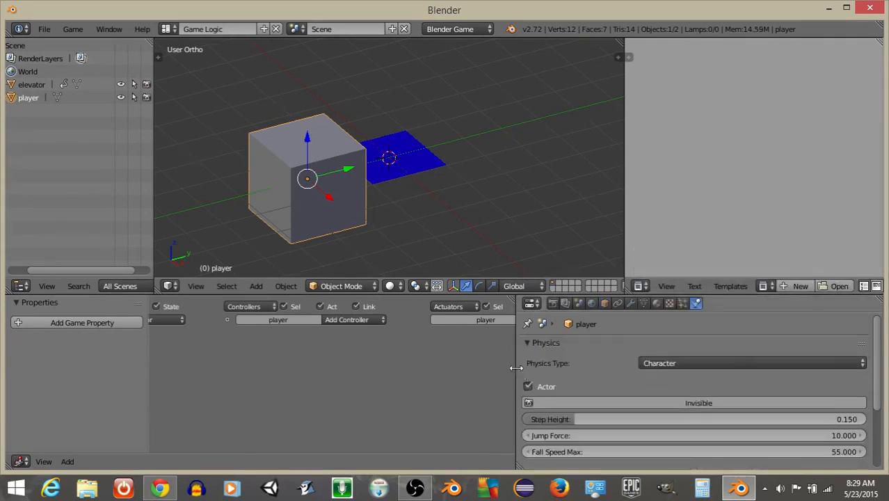
Step: Create a new material for the player cube and give it a bright green diffuse colour
left_click_drag(516, 368, 595, 369)
left_click(734, 303)
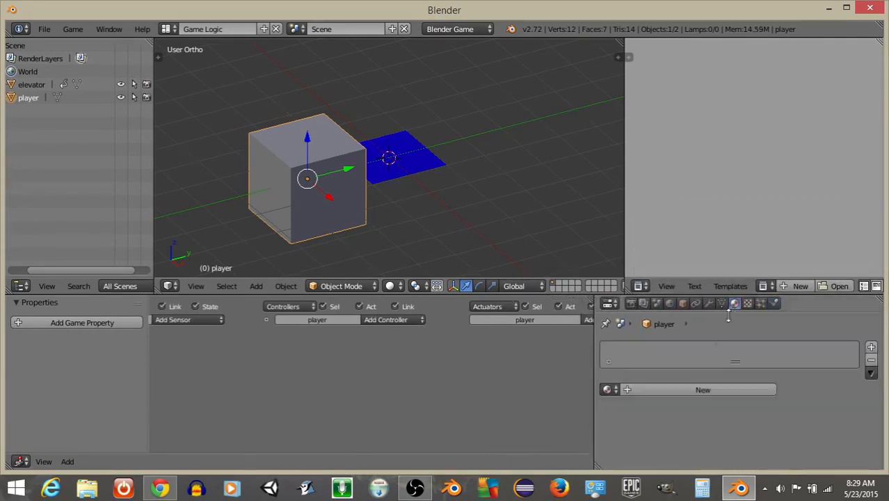
left_click(705, 387)
scroll(703, 434, "down", 4)
left_click(697, 419)
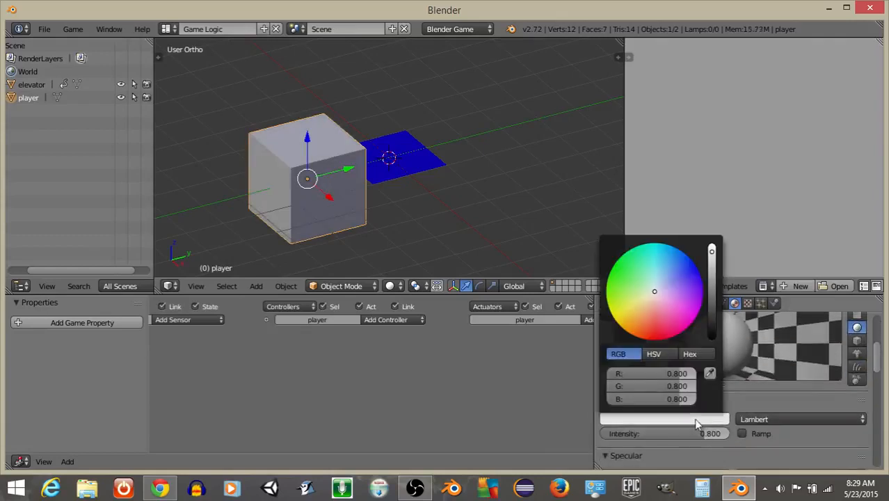
left_click_drag(665, 304, 633, 278)
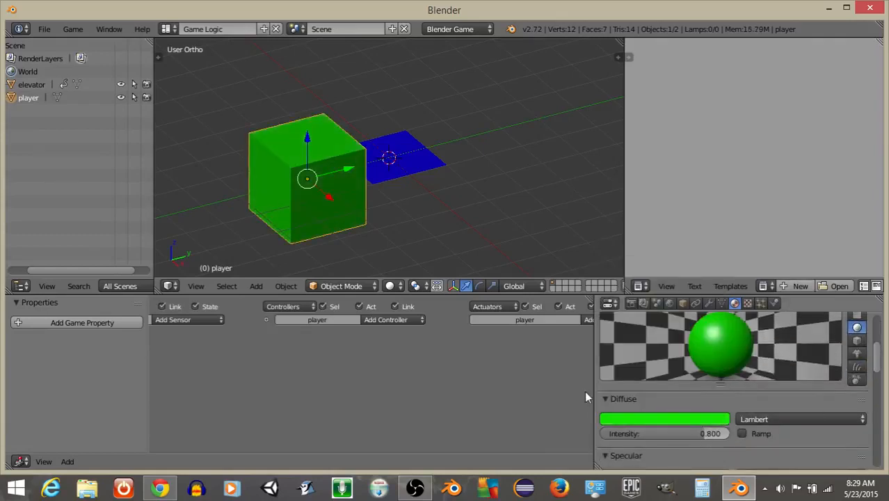
Step: Add a Keyboard sensor to the player's game logic
left_click_drag(593, 399, 671, 399)
scroll(440, 363, "up", 5)
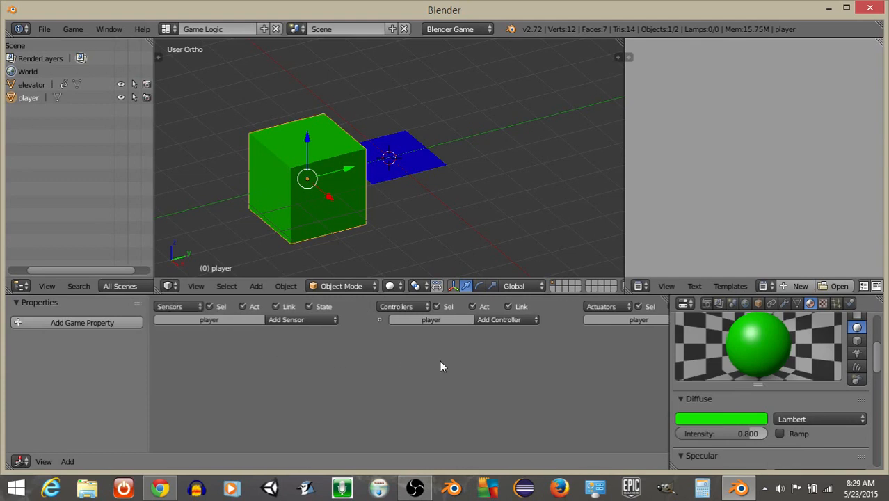
middle_click_drag(323, 375, 444, 388)
left_click(397, 341)
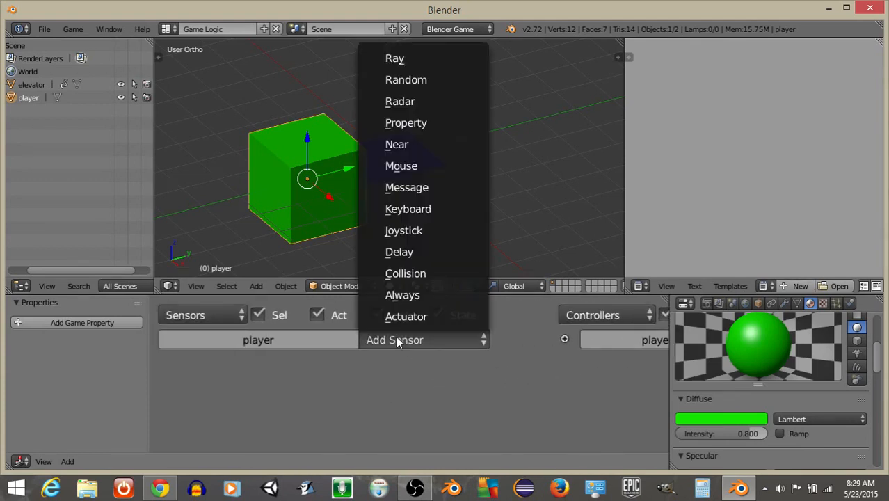
left_click(400, 212)
scroll(258, 400, "down", 2)
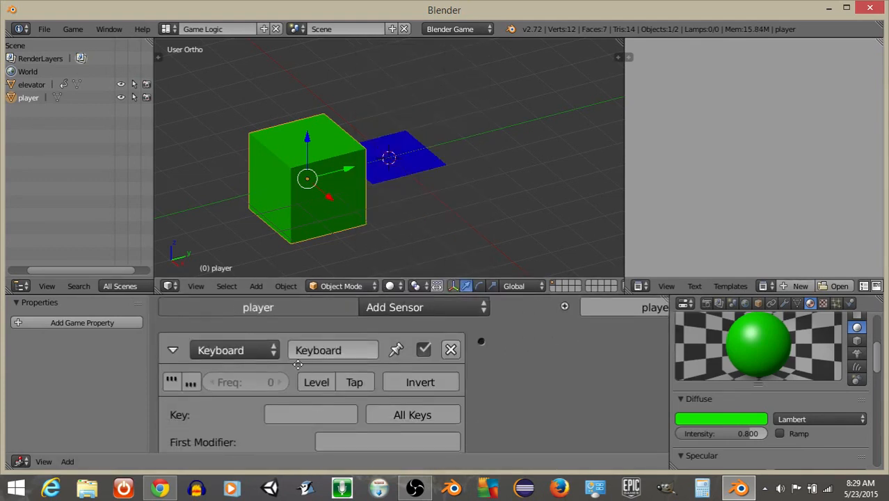
Step: Name the Keyboard sensor "forward", assign the W key to it and collapse it
left_click(316, 350)
type("forward")
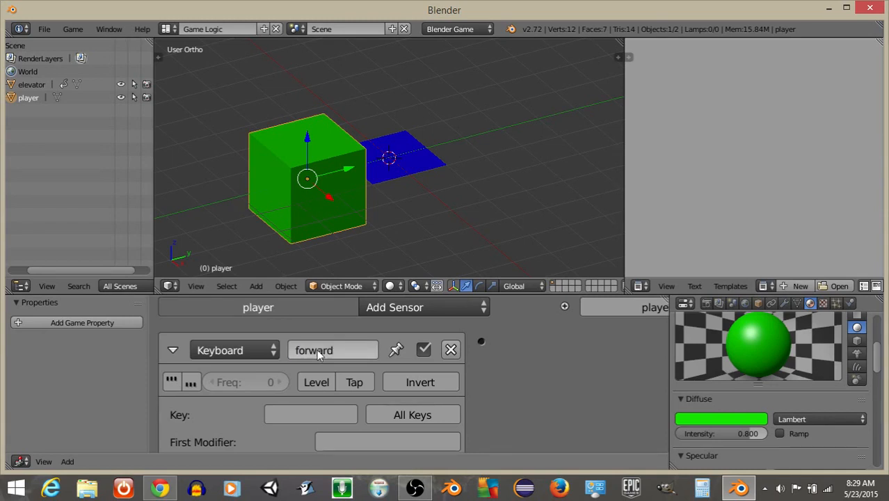
key("Return")
left_click(299, 414)
key("w")
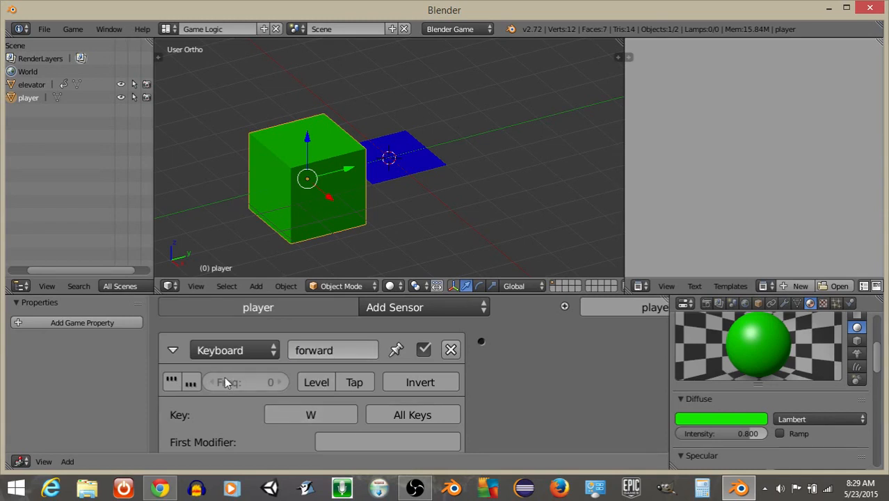
left_click(172, 350)
Step: Add a Simple Motion actuator to the player with a Y location value of 0.30
scroll(465, 387, "right", 6, "ctrl")
left_click(642, 340)
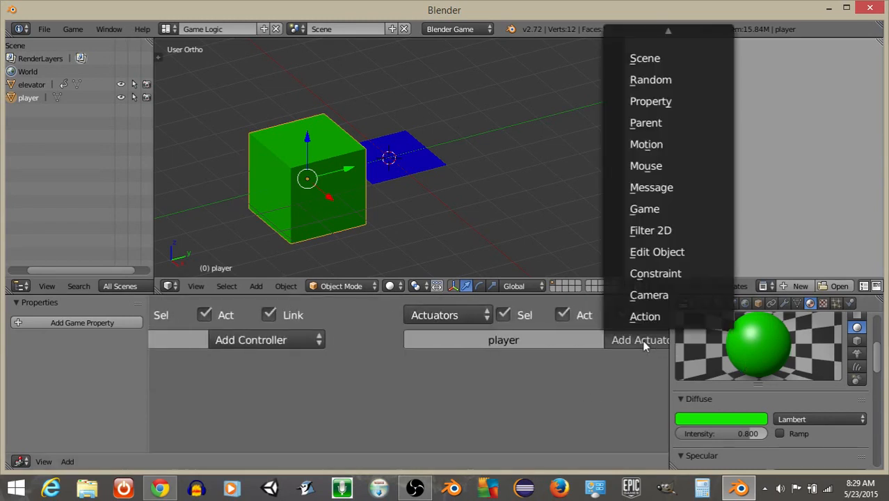
left_click(646, 144)
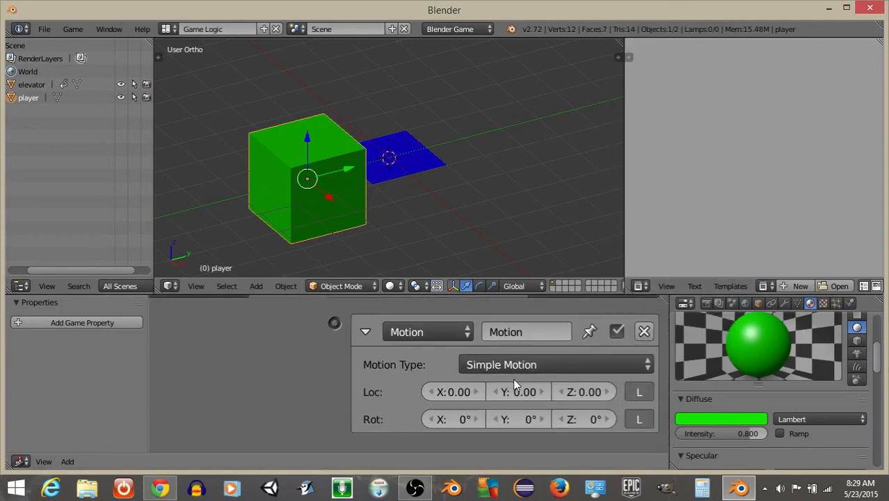
left_click(512, 389)
type(".3")
key("Return")
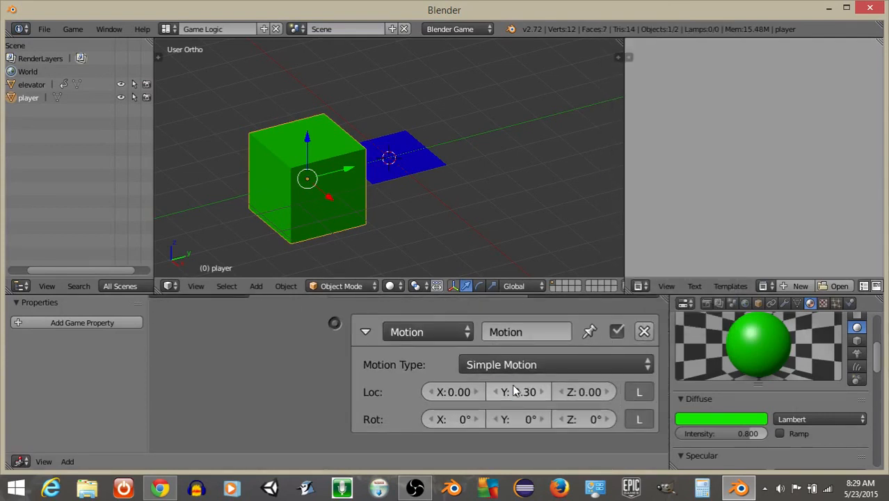
Step: Link the forward sensor to the Motion actuator through an And controller, and collapse both the controller and the actuator
scroll(307, 373, "down", 3)
middle_click_drag(307, 373, 329, 385)
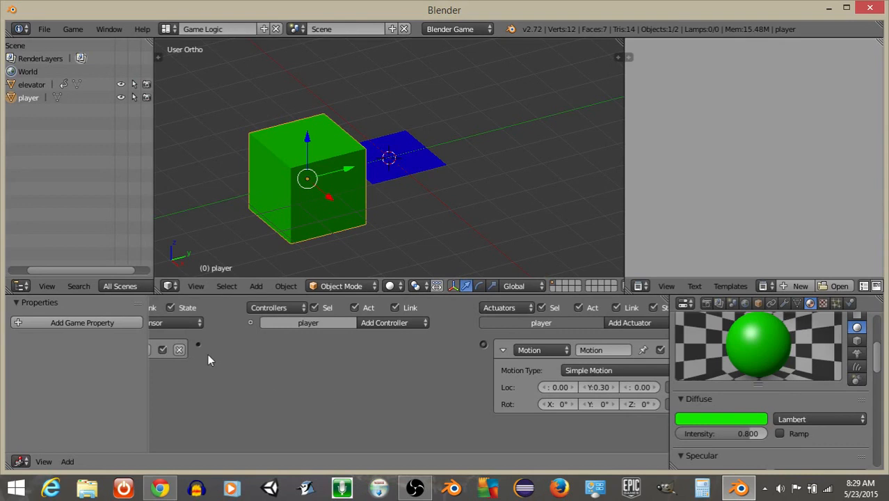
left_click_drag(200, 345, 484, 344)
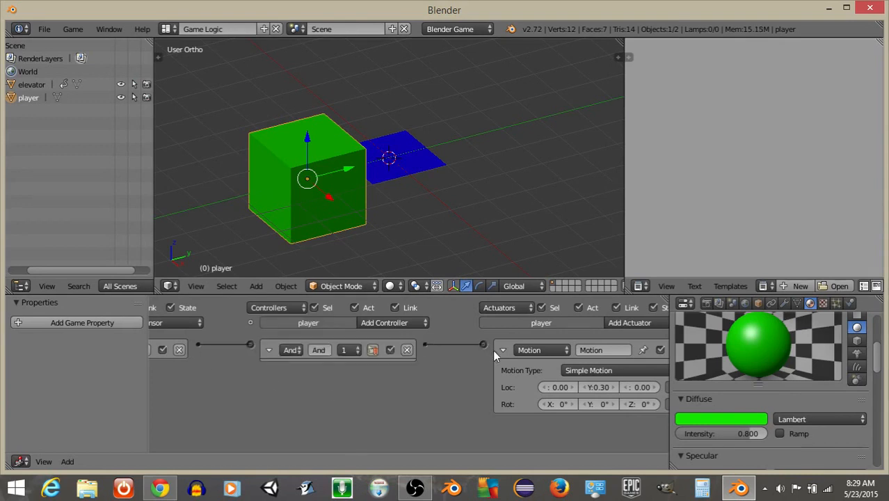
left_click(501, 351)
left_click(267, 352)
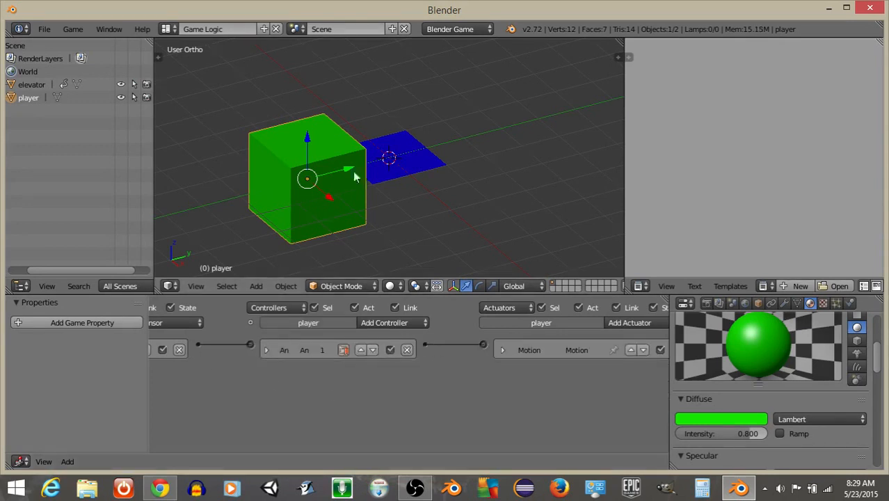
Step: Move the player cube farther from the elevator in the negative Y direction and raise it so its base sits at grid level
scroll(396, 143, "down", 3)
left_click_drag(386, 162, 250, 114)
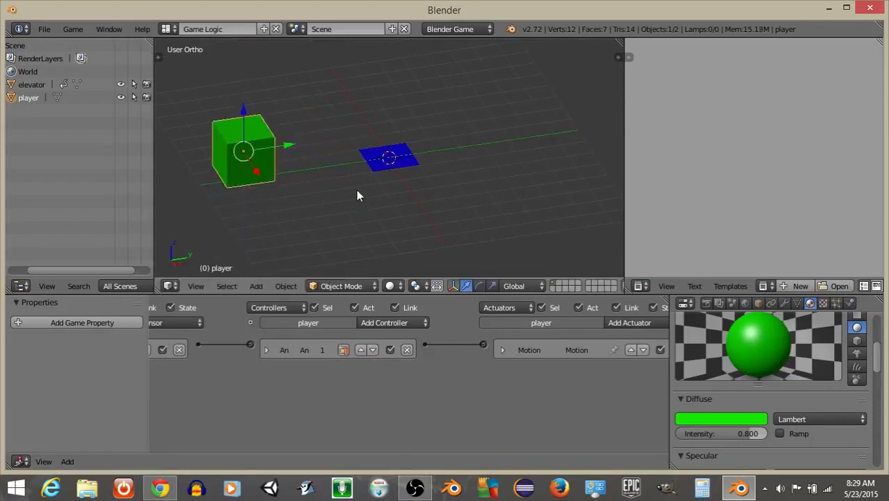
middle_click_drag(356, 190, 415, 166)
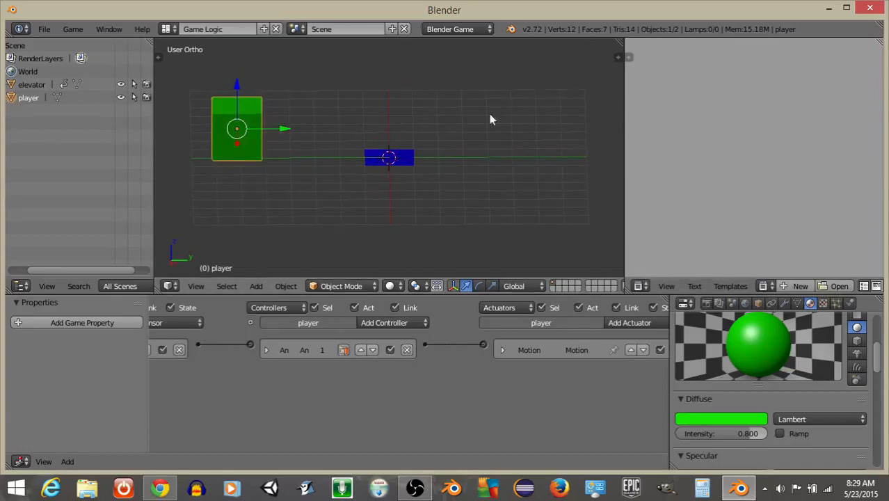
middle_click_drag(348, 183, 409, 182)
Step: Add a plane and scale it by 5 along the Y axis
key("space")
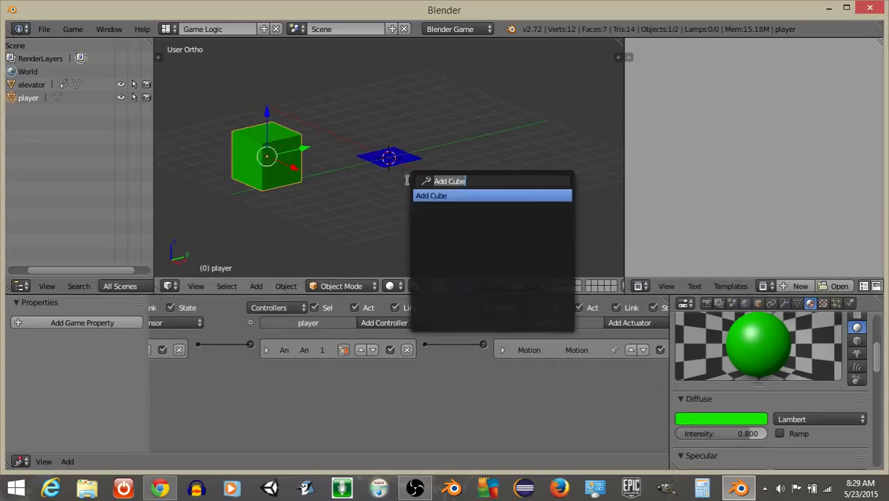
type("add plane")
key("Return")
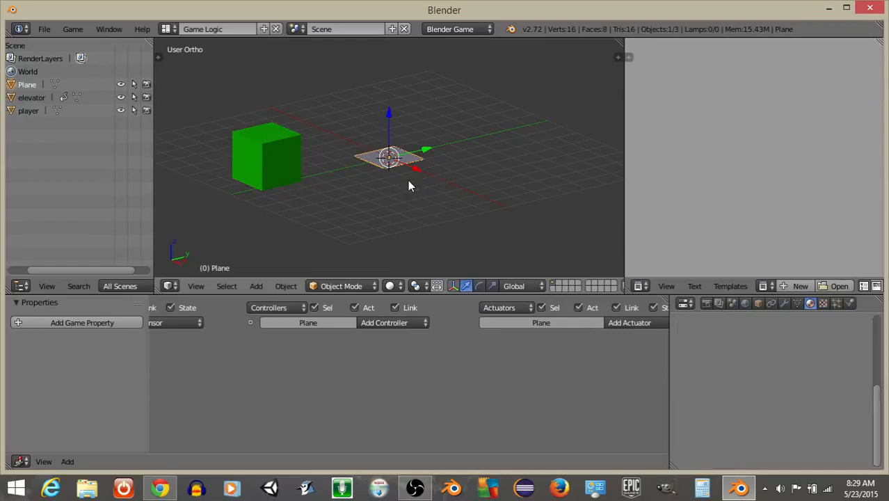
type("sy5")
key("Return")
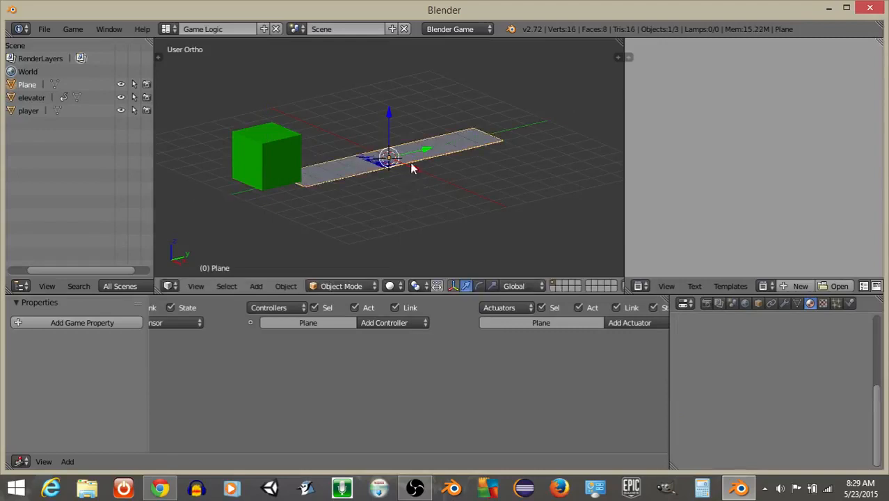
Step: Move the long plane about -6 along Y so it lies under the player and meets the elevator's edge
key("g")
key("y")
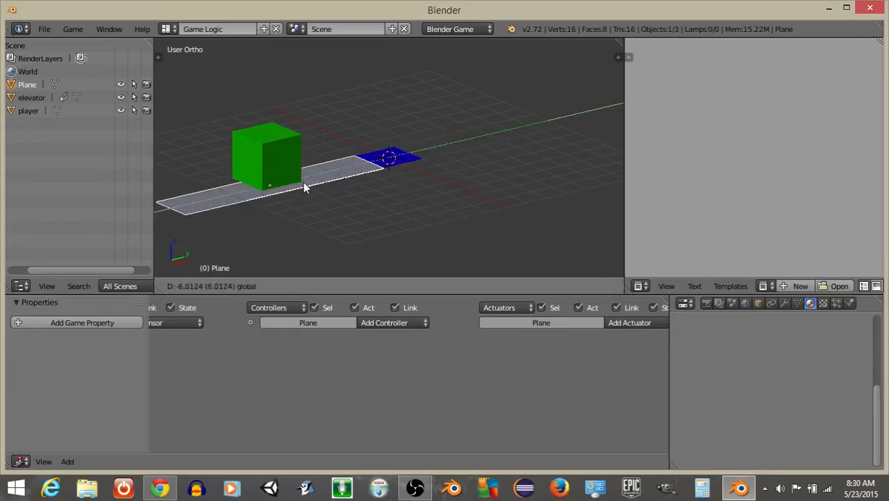
left_click(303, 182)
scroll(396, 160, "up", 1)
middle_click_drag(397, 160, 340, 170)
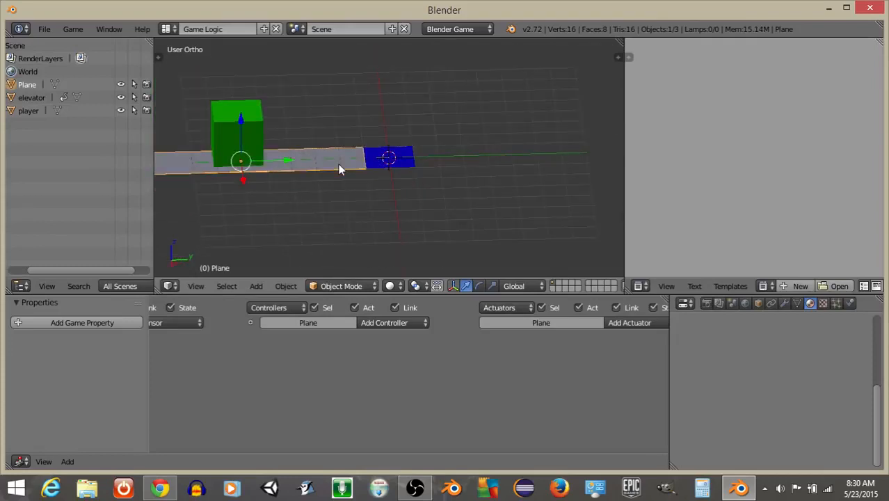
Step: Duplicate the long plane and move the copy along Y until it meets the elevator's opposite edge
key("shift+d")
right_click(338, 169)
key("g")
key("y")
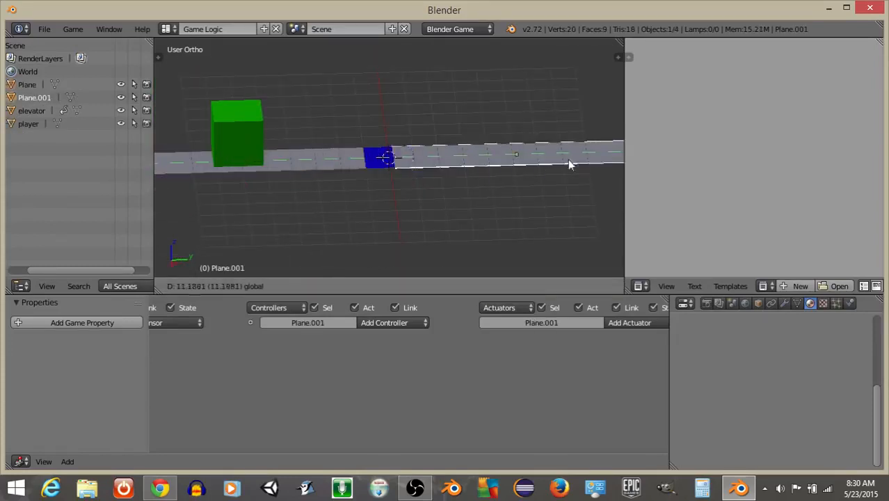
left_click(580, 160)
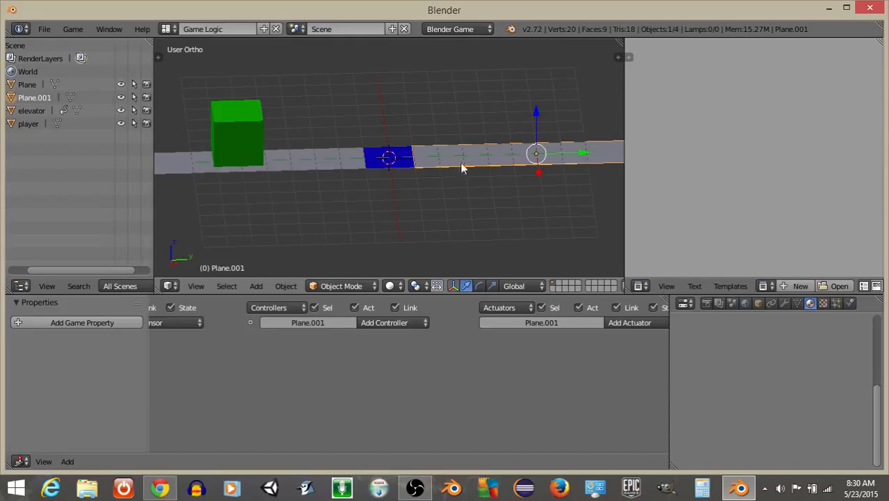
Step: Switch to the Animation screen layout and set the current frame to 50
left_click(167, 29)
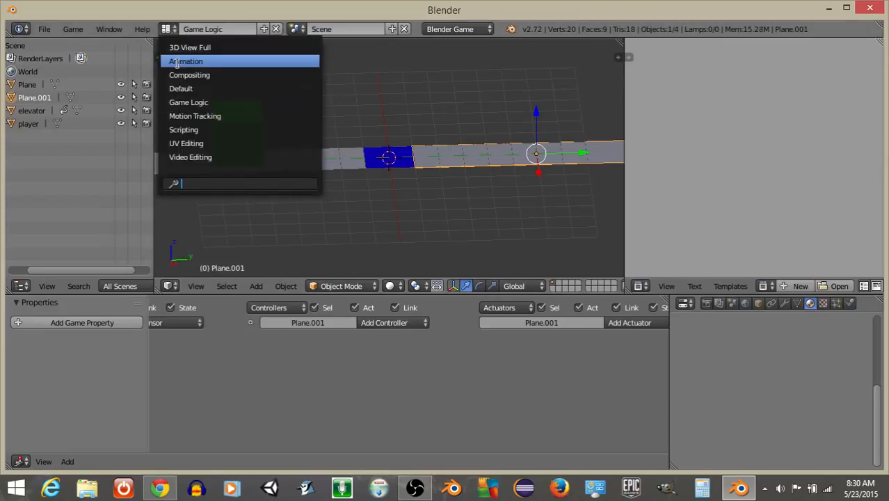
left_click(178, 60)
scroll(444, 240, "down", 3)
scroll(486, 219, "up", 2)
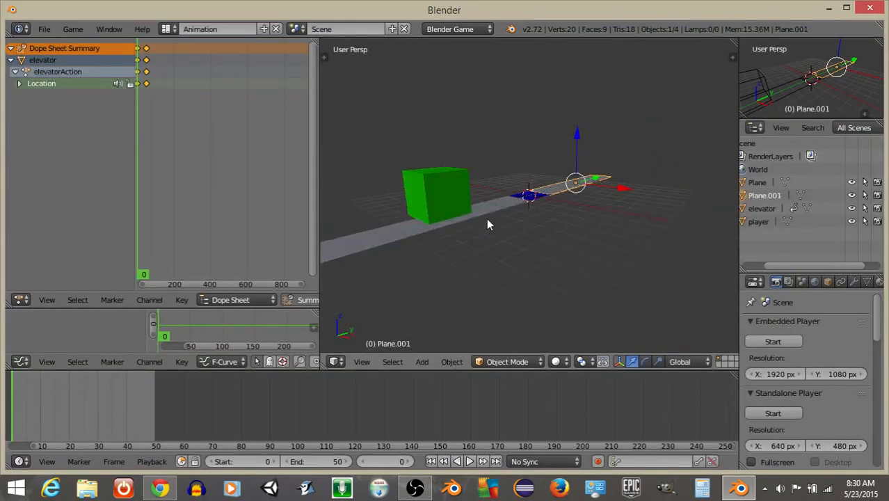
scroll(435, 254, "down", 2)
left_click(378, 459)
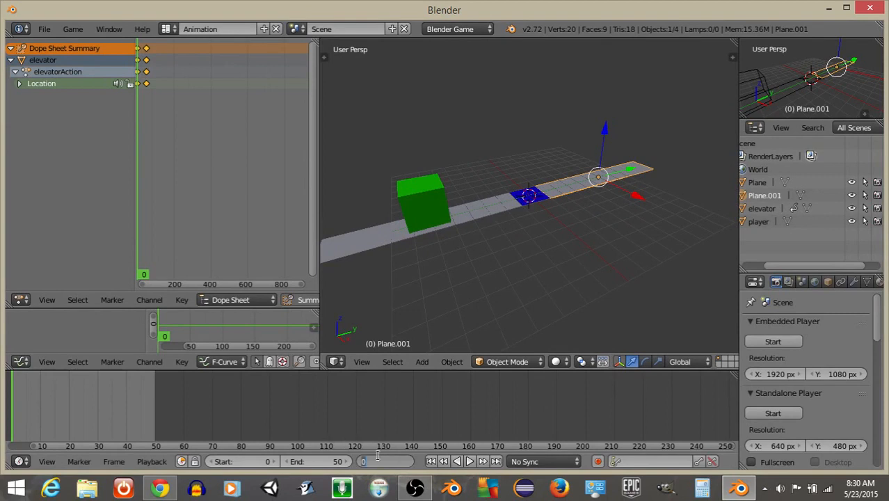
type("50")
key("Return")
Step: Select the elevator in its raised position and snap the 3D cursor to it
scroll(569, 224, "up", 5)
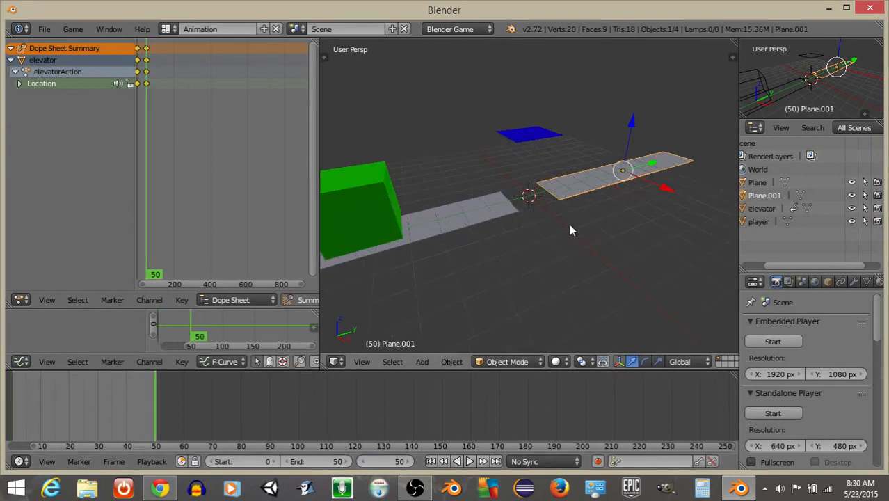
right_click(527, 109)
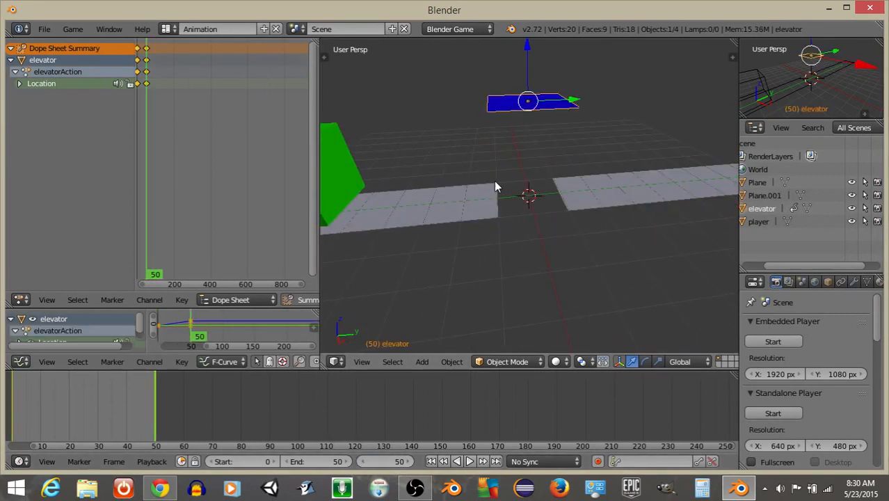
left_click(452, 362)
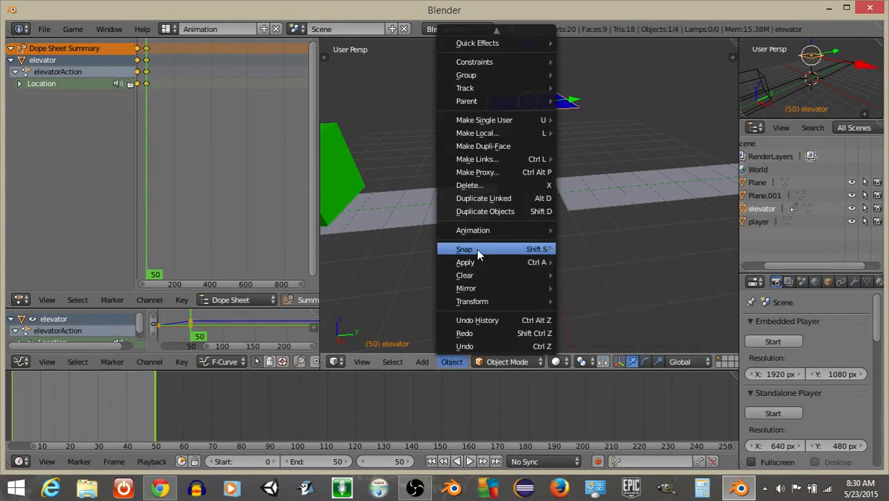
mouse_move(480, 252)
left_click(601, 293)
Step: Snap the far long plane to the 3D cursor and move it along Y until it meets the raised elevator's edge
right_click(631, 184)
middle_click_drag(631, 185, 595, 186)
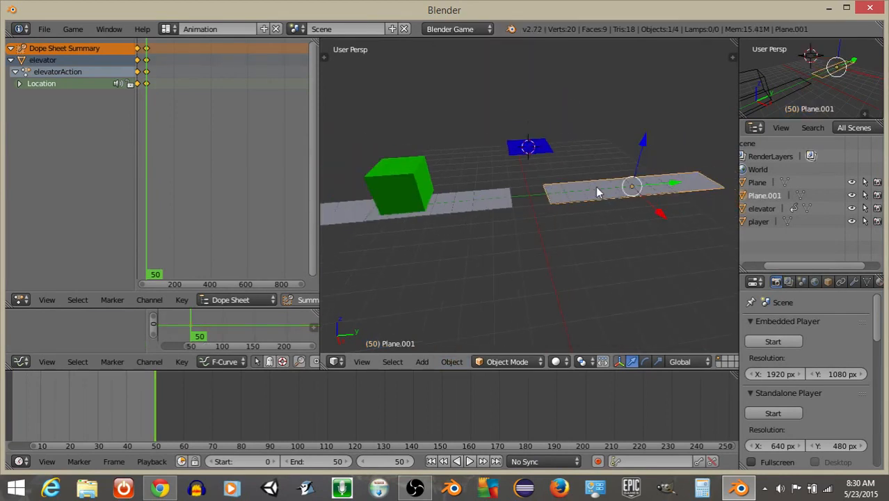
left_click(454, 361)
mouse_move(482, 250)
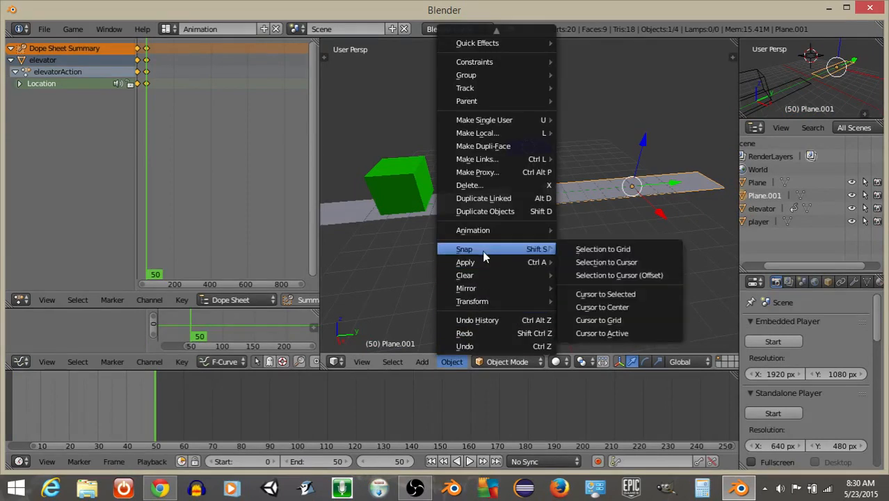
left_click(614, 262)
left_click_drag(575, 152, 689, 151)
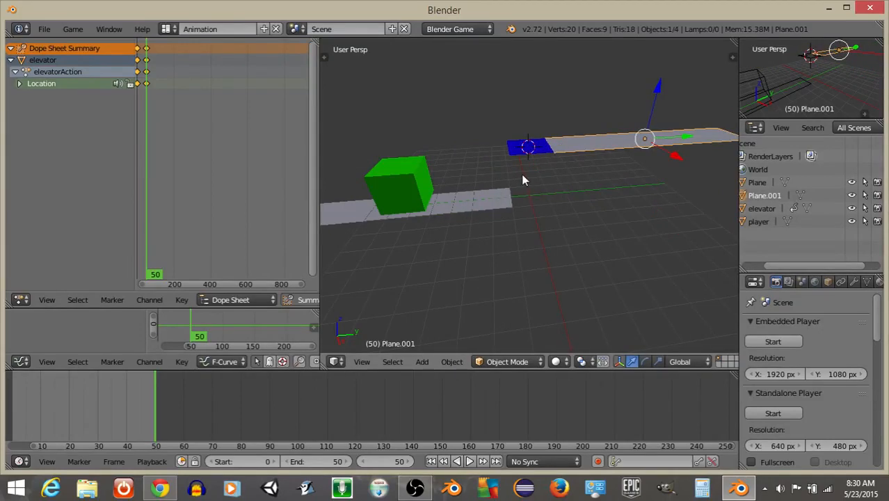
Step: Switch to the Game Logic screen layout and test-run the game by driving the player cube toward the elevator
left_click(171, 28)
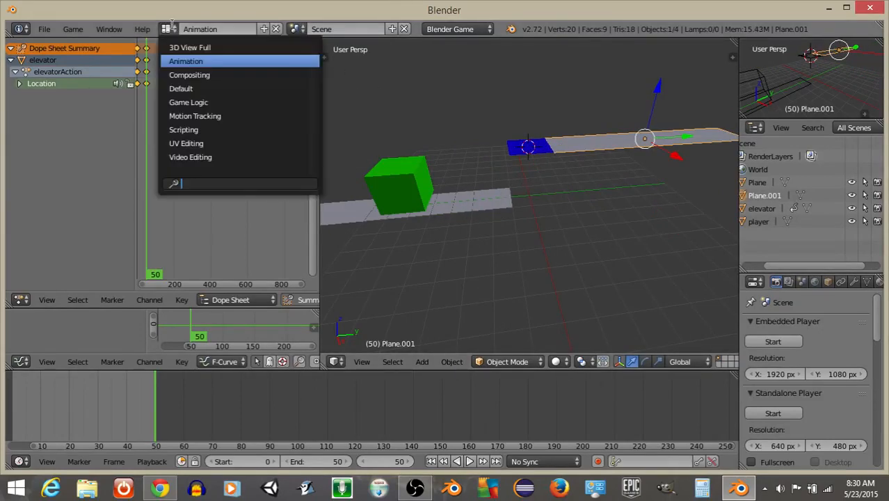
left_click(187, 105)
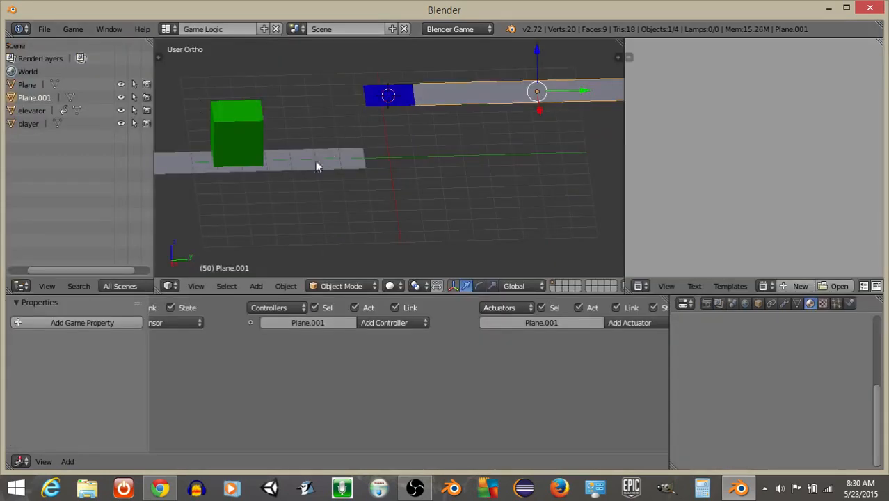
right_click(240, 134)
key("p")
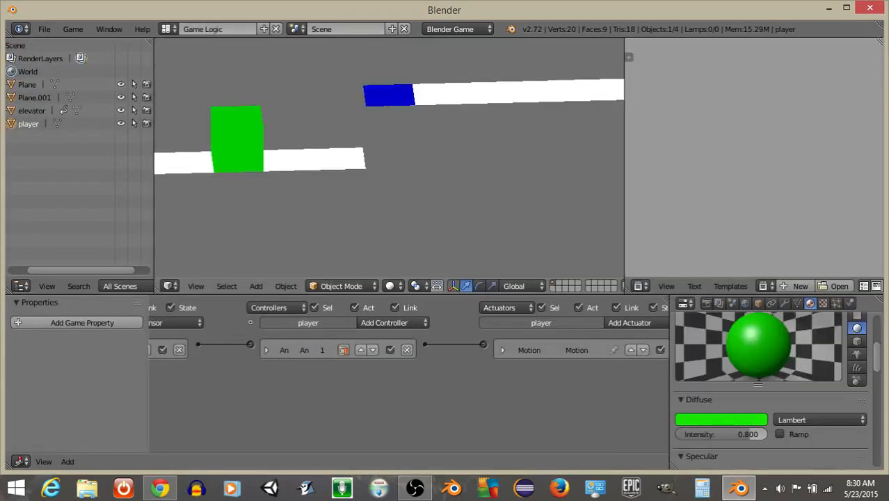
key("Right")
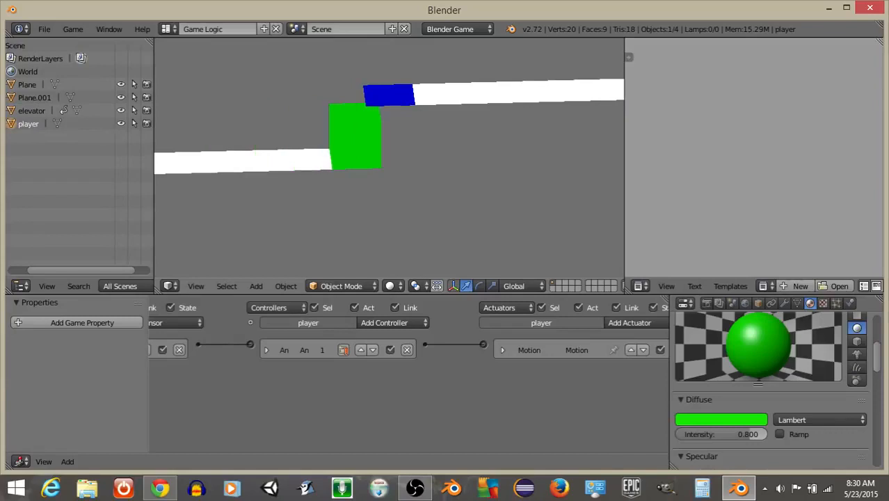
key("Escape")
Step: Add a Collision sensor to the elevator with Tap enabled and its property set to player
right_click(382, 102)
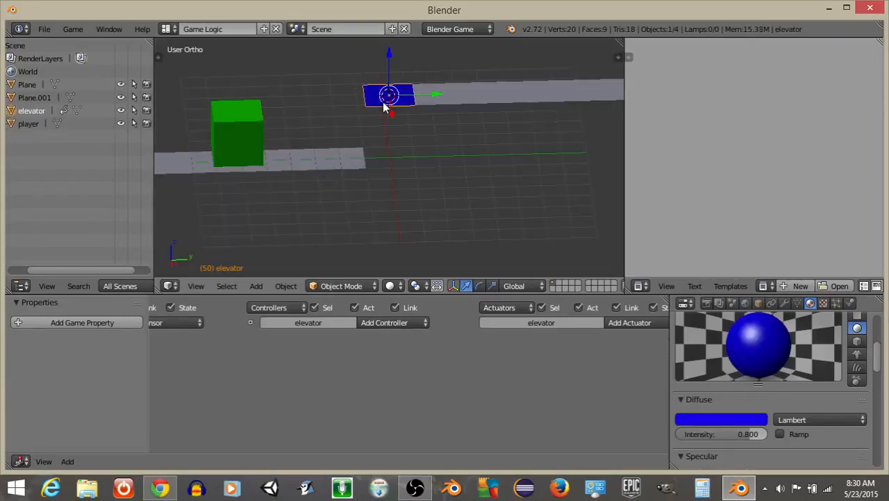
middle_click_drag(300, 379, 455, 370)
scroll(328, 404, "up", 6)
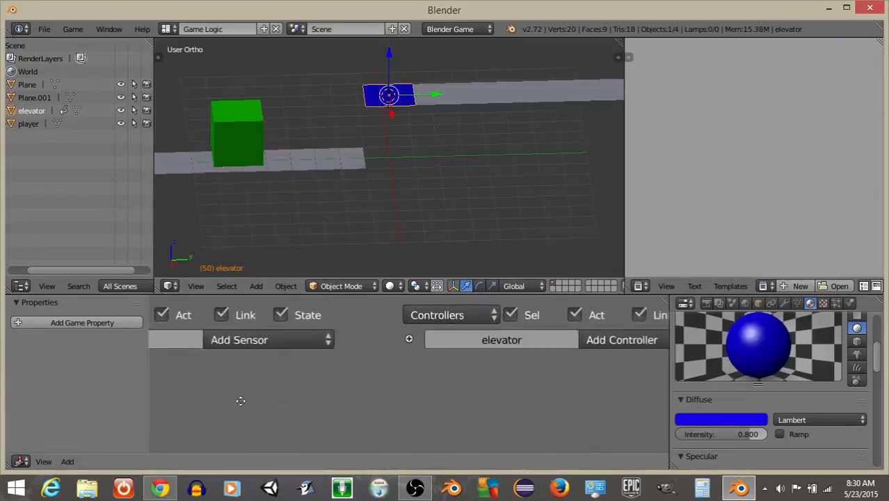
middle_click_drag(240, 401, 482, 364)
left_click(387, 340)
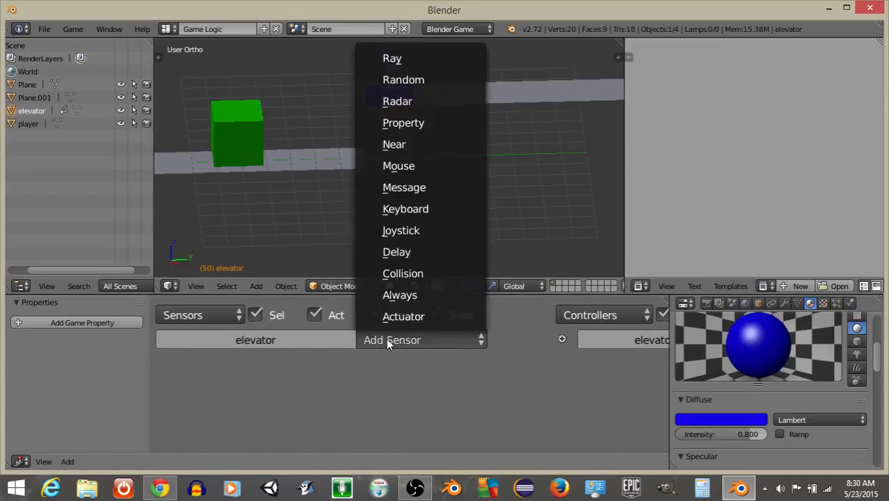
left_click(402, 274)
middle_click_drag(354, 416, 356, 389)
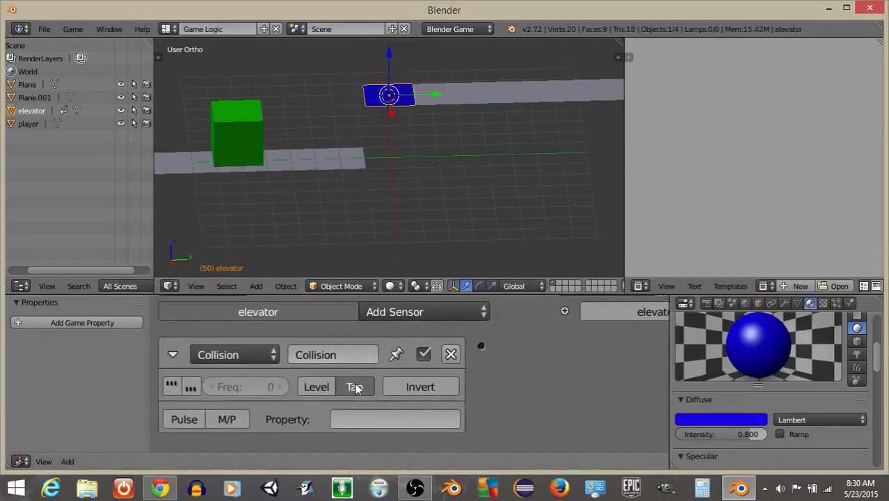
type("yer")
key("Return")
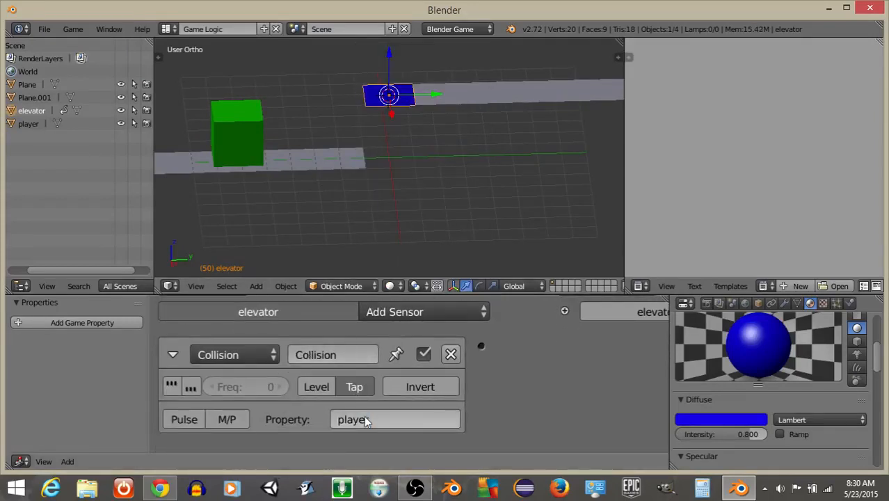
Step: Name the elevator's Collision sensor player and collapse it
left_click(319, 354)
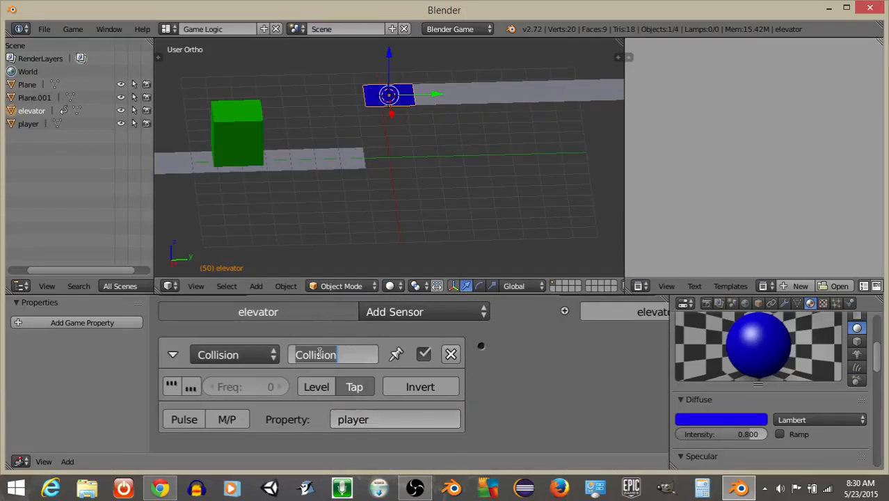
type("player")
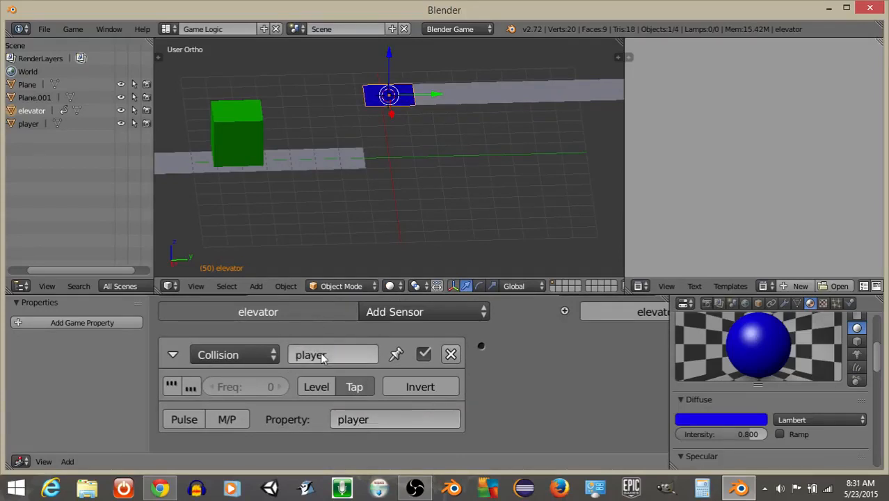
key("Return")
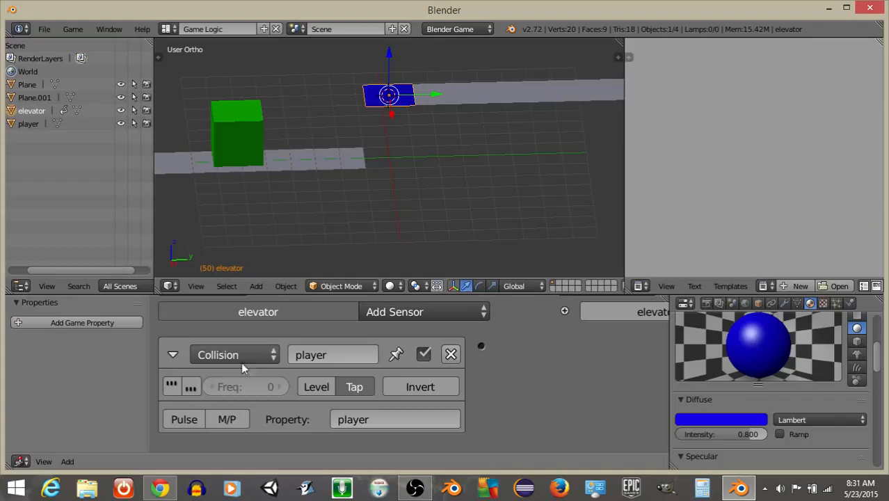
left_click(173, 355)
Step: Add a Property sensor and a new game property to the elevator
left_click(394, 338)
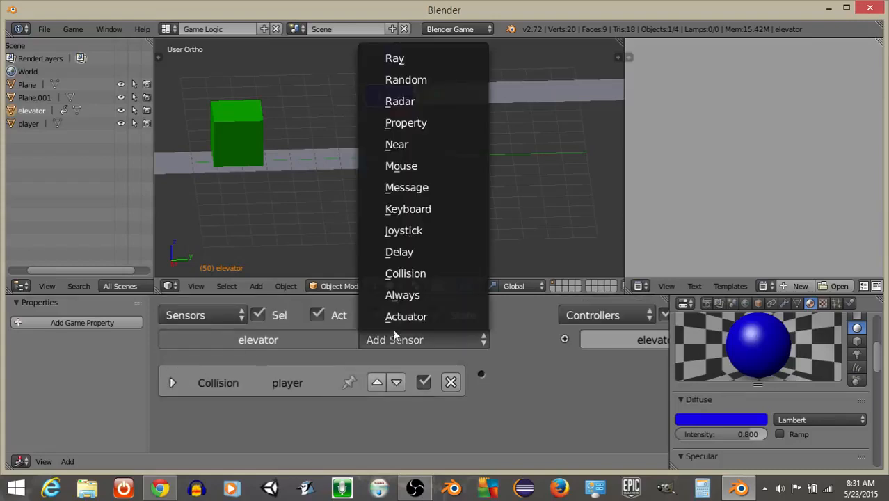
left_click(428, 132)
scroll(324, 369, "down", 4)
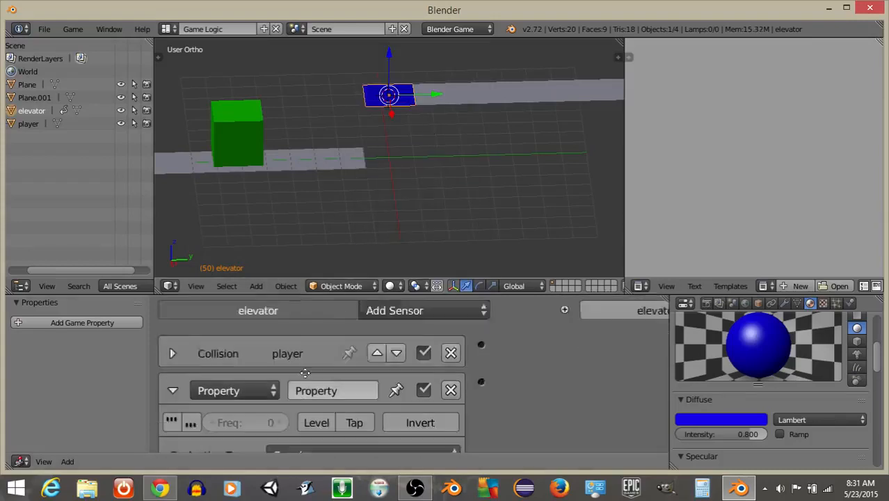
left_click(102, 323)
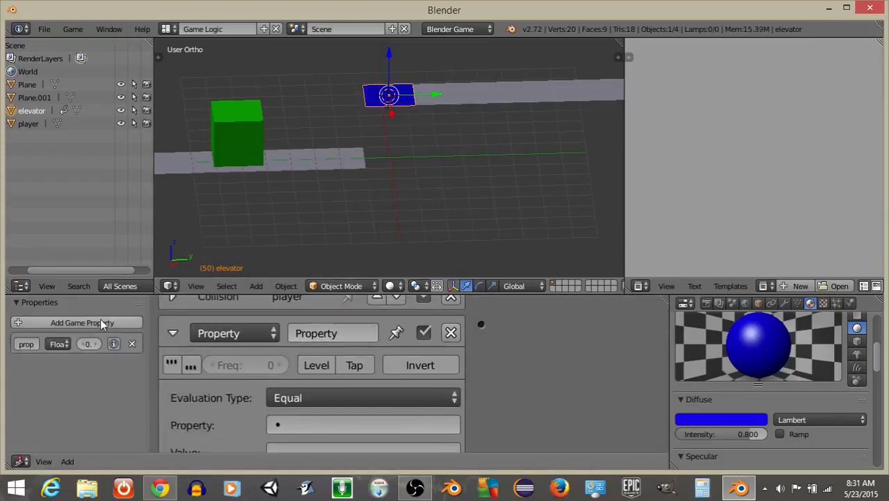
Step: Name the Property sensor playerOn
left_click(316, 334)
type("p")
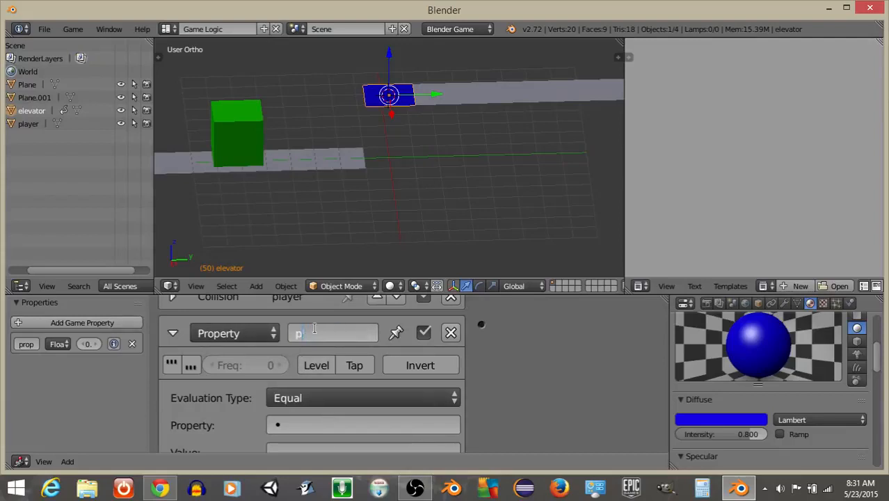
type("On")
key("Return")
Step: Rename the Property sensor as elevatorUp
left_click(316, 333)
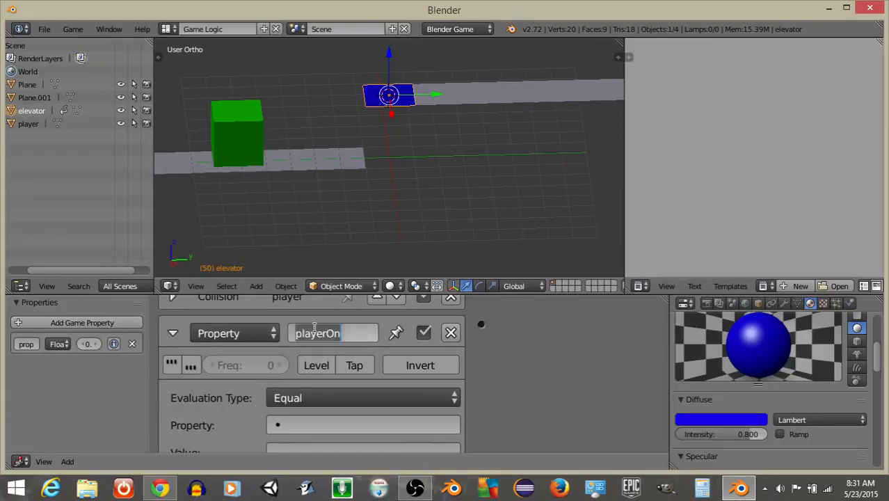
type("e")
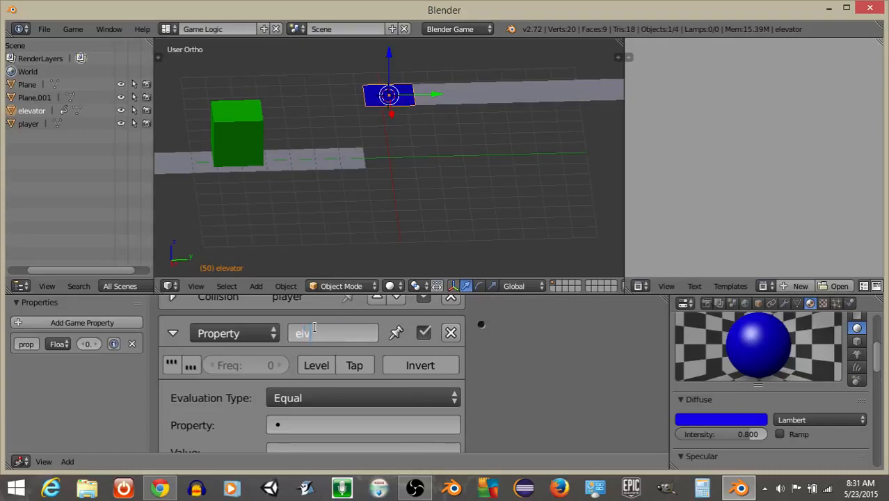
type("levatorUp")
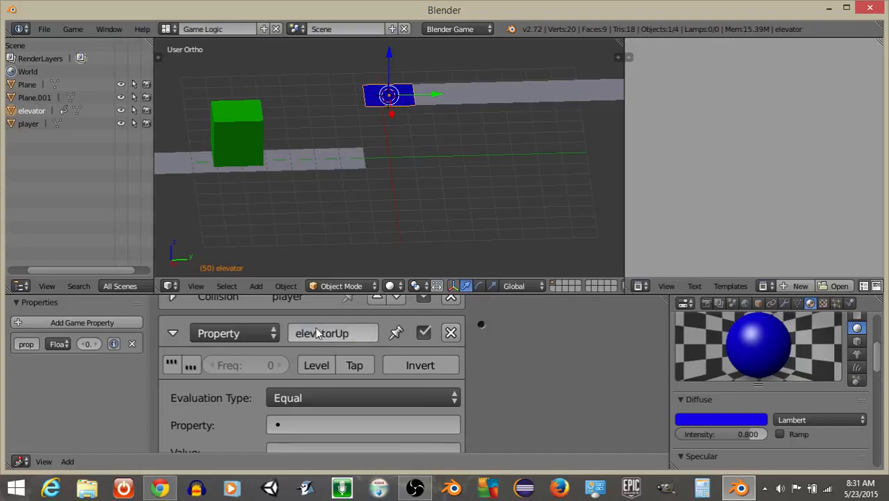
key("Return")
Step: Change the elevator's game property to the Boolean type and name it elevatorUp
left_click_drag(148, 365, 265, 366)
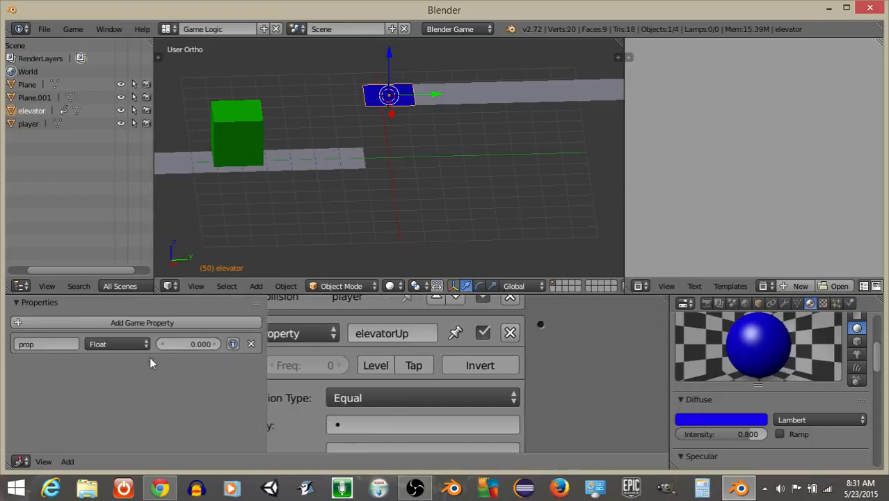
left_click(117, 343)
left_click(110, 331)
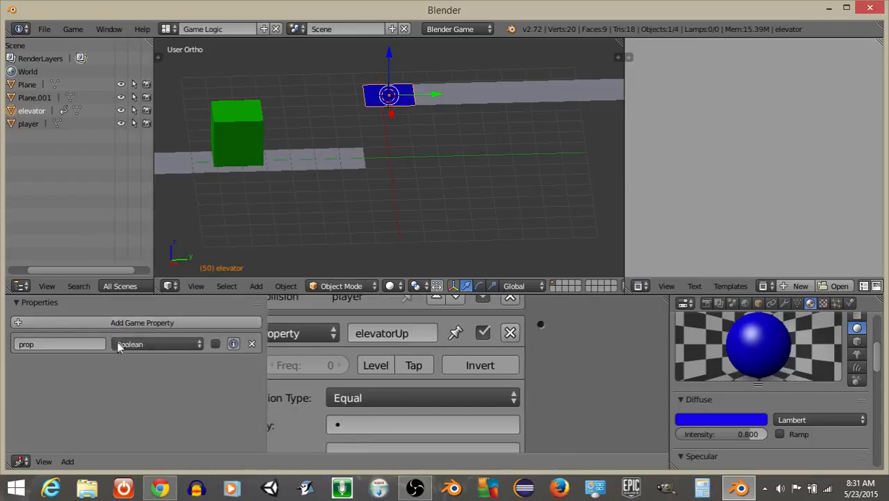
left_click(49, 340)
type("elevatorUp")
key("Return")
Step: Set the Property sensor to check elevatorUp for the value False, and collapse the sensor
left_click(373, 425)
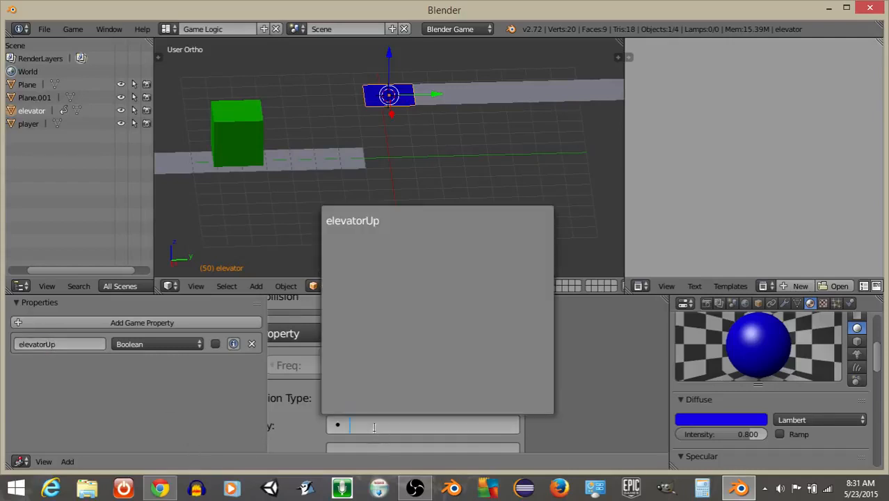
left_click(356, 221)
scroll(369, 324, "down", 1)
left_click(410, 414)
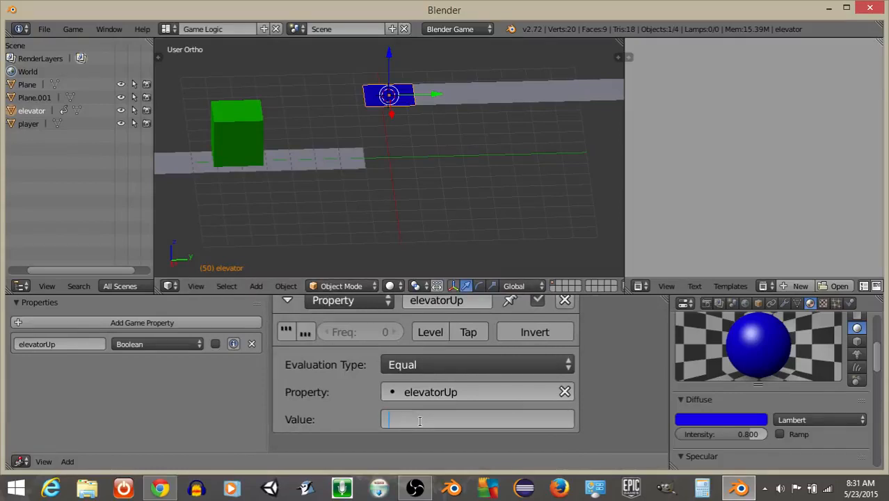
type("False")
key("Return")
left_click(286, 300)
Step: Add an And controller to the elevator and link both the Collision and Property sensors to it
scroll(541, 387, "right", 6, "ctrl")
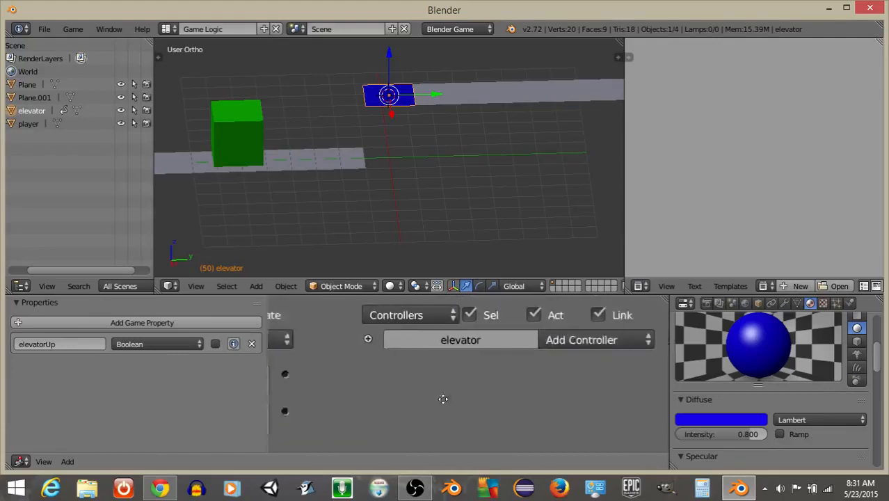
left_click(394, 342)
left_click(423, 315)
scroll(389, 381, "left", 5, "ctrl")
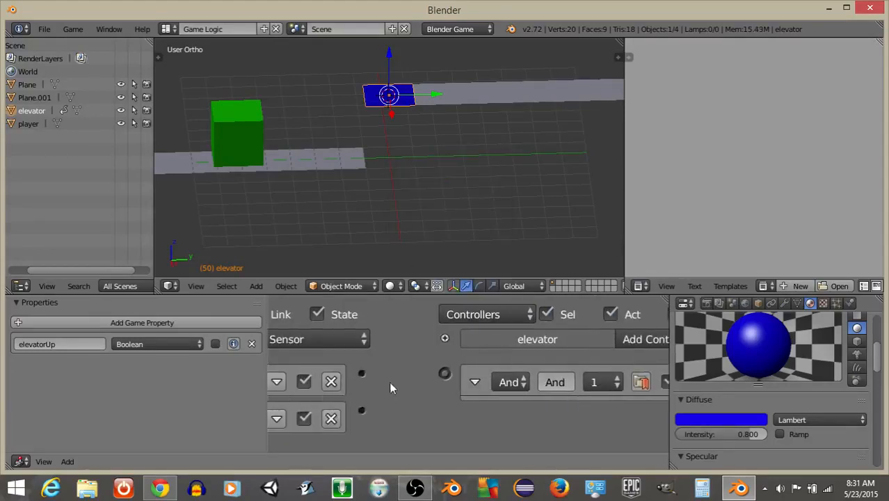
left_click_drag(438, 371, 445, 372)
Step: Add an Action actuator to the elevator
scroll(448, 373, "right", 6, "ctrl")
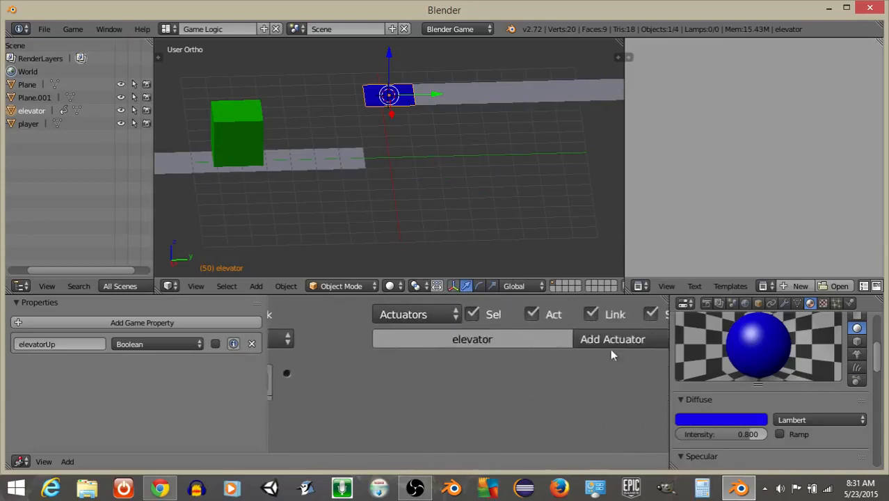
left_click(610, 349)
left_click(615, 315)
scroll(520, 383, "down", 2)
scroll(514, 379, "left", 3, "ctrl")
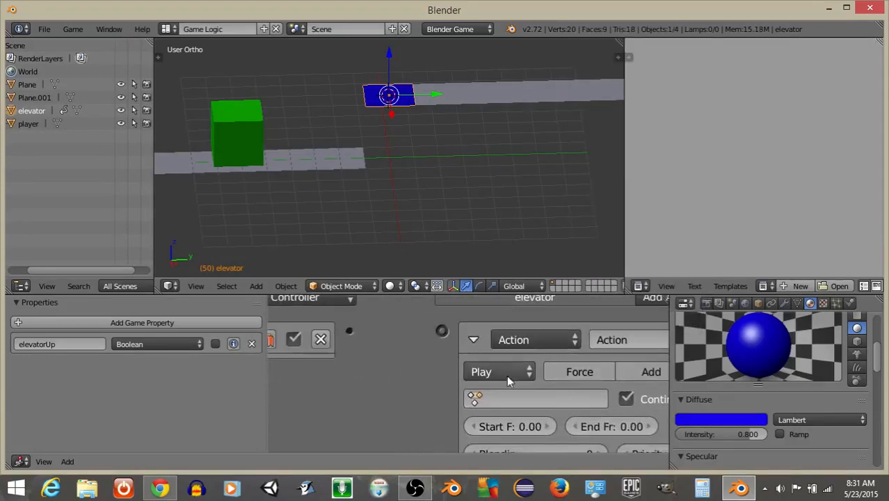
Step: Set the Action actuator to play elevatorAction from frame 0 to frame 50
left_click(516, 426)
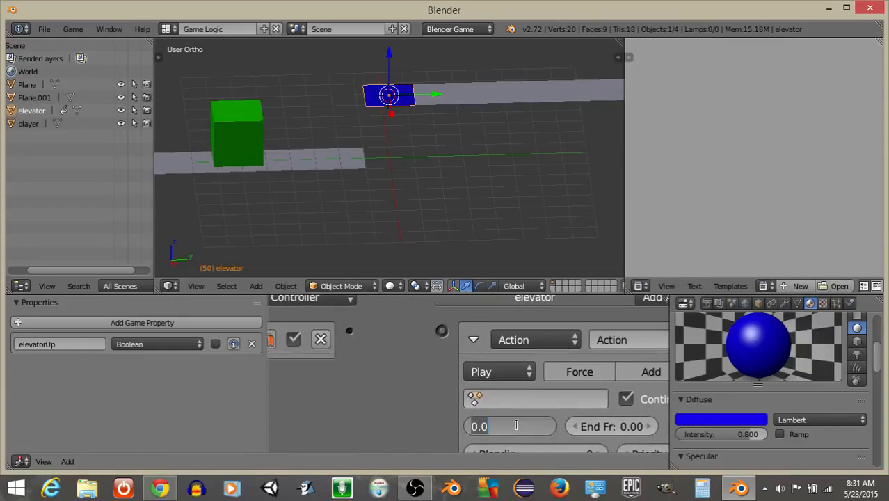
left_click(610, 427)
type("50")
key("Return")
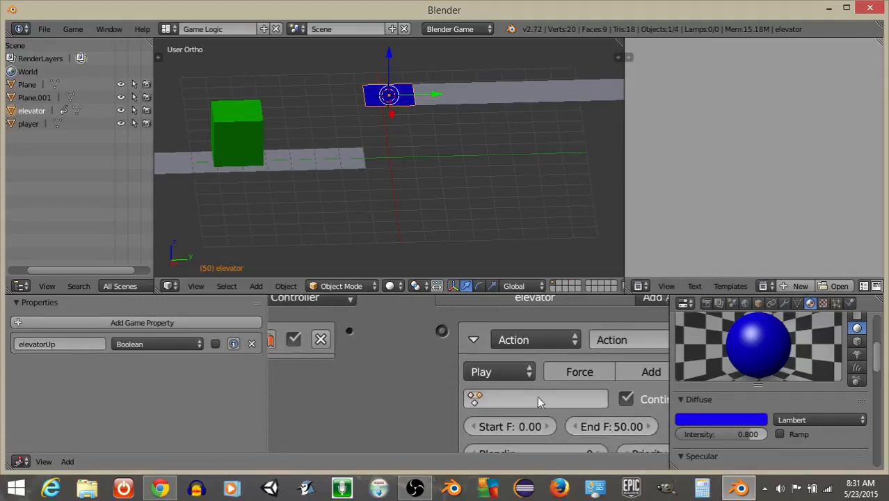
left_click(537, 397)
left_click(488, 198)
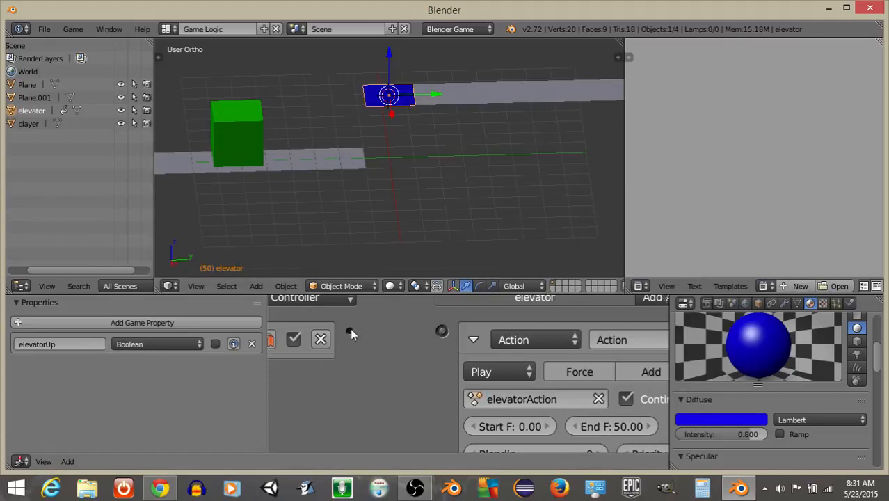
Step: Link the And controller to the Action actuator
left_click_drag(445, 336, 444, 333)
scroll(377, 382, "down", 4)
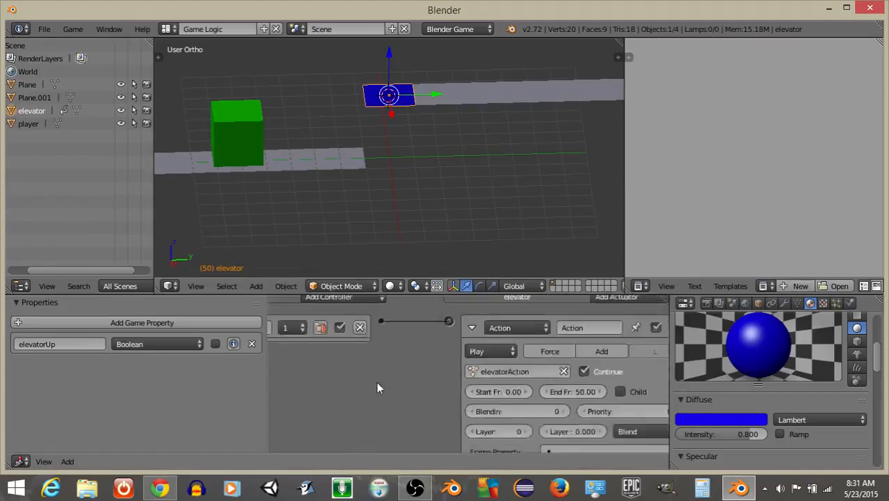
middle_click_drag(363, 396, 410, 397)
scroll(421, 397, "up", 2)
middle_click_drag(530, 365, 459, 363)
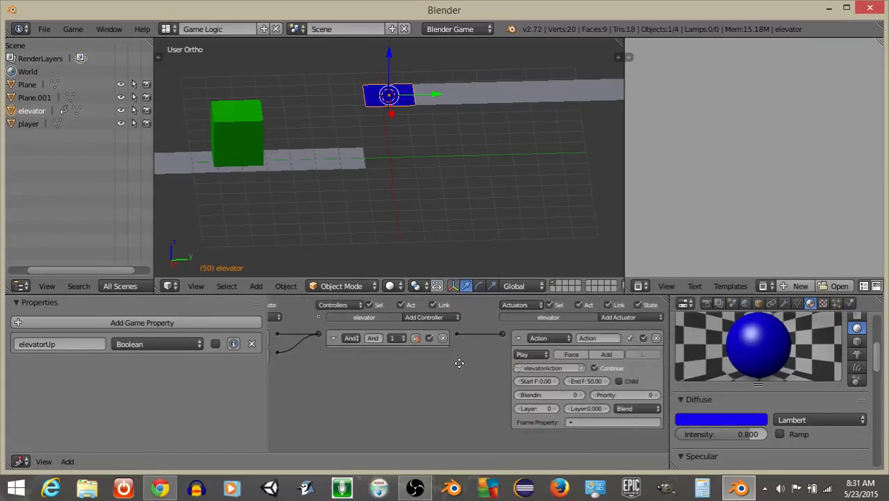
Step: Add a Property actuator to the elevator, collapsing the existing Action actuator first
left_click(519, 338)
left_click(612, 316)
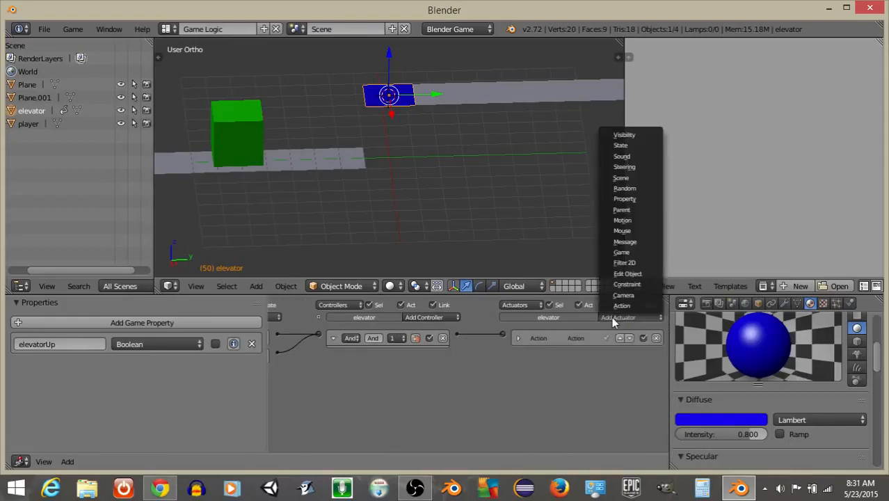
left_click(635, 201)
scroll(639, 428, "up", 2)
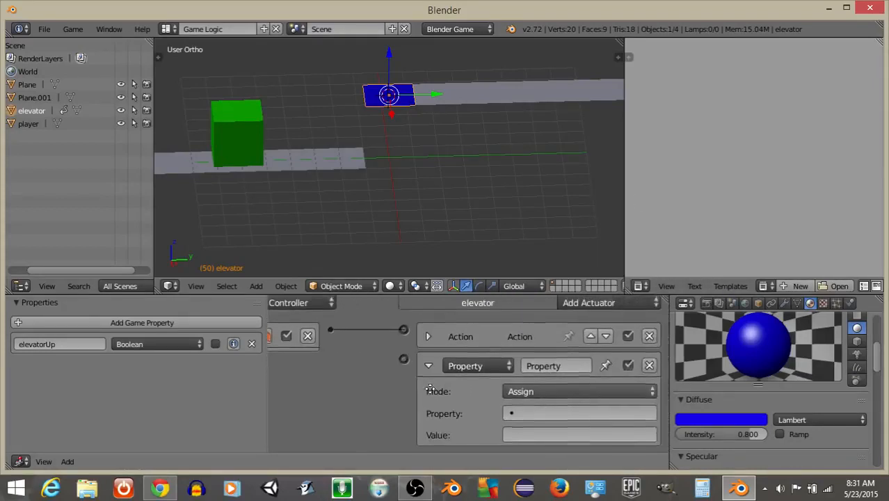
Step: Set the elevator's Property actuator to assign the value True to the elevatorUp property
left_click(519, 394)
left_click(526, 416)
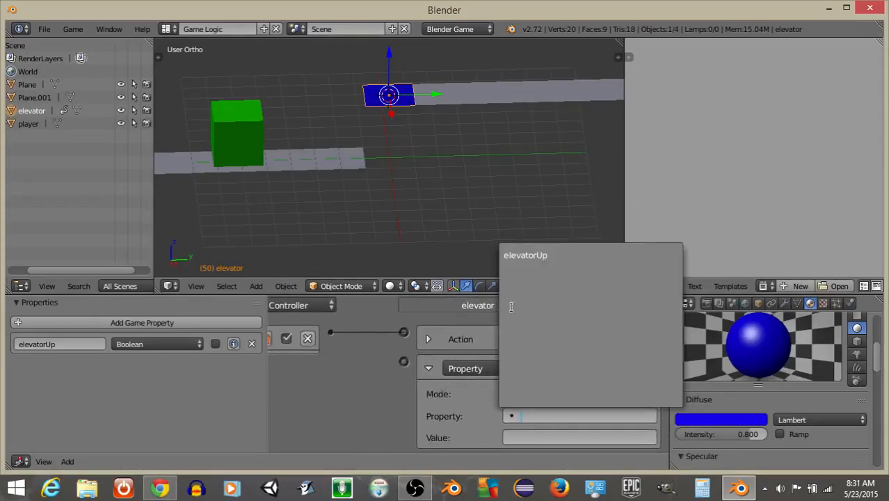
left_click(532, 252)
left_click(548, 432)
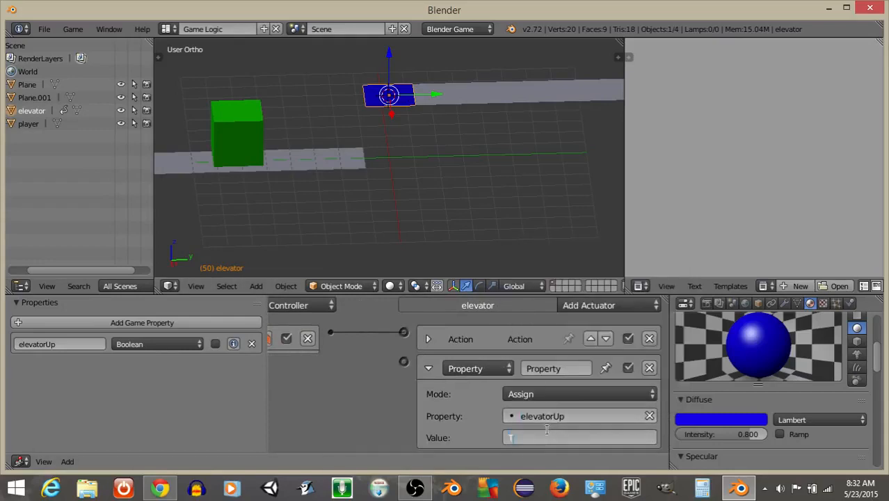
type("True")
key("Return")
Step: Link the elevator's And controller to the Property actuator and collapse that actuator
left_click_drag(328, 334, 408, 363)
left_click(427, 368)
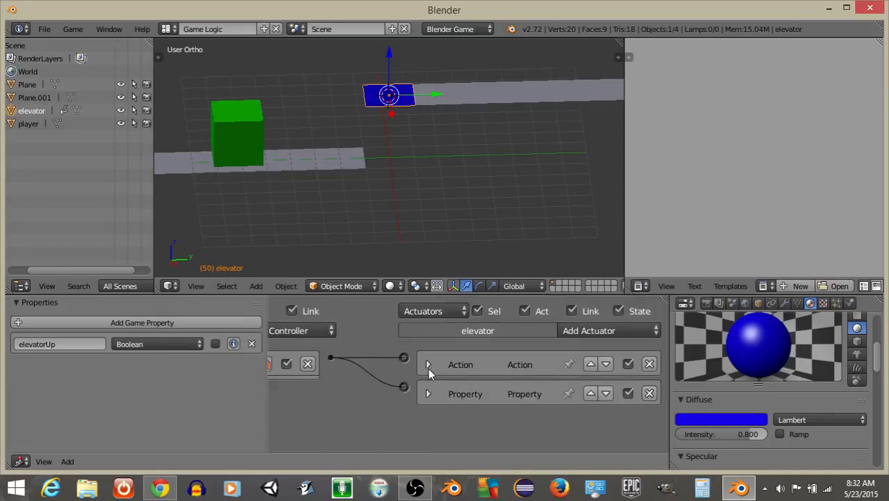
middle_click_drag(349, 399, 689, 362)
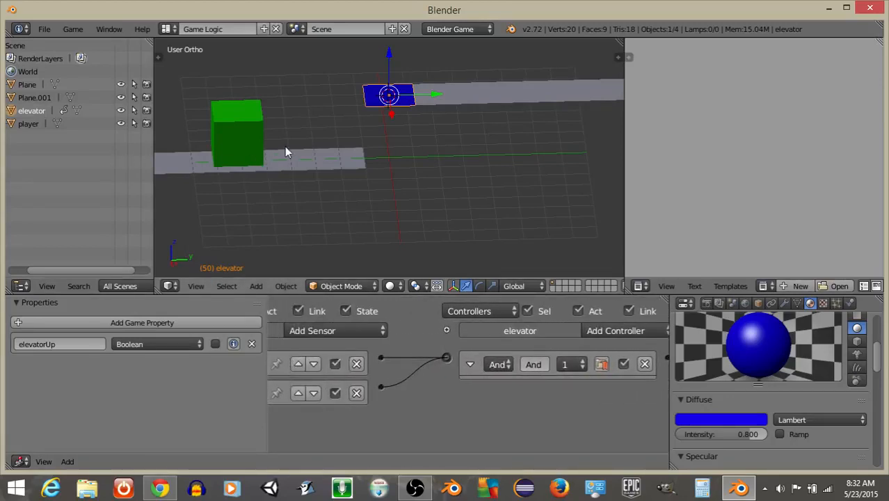
Step: Switch to the Animation screen layout and rewind the elevator animation to frame 0
left_click(169, 29)
left_click(178, 60)
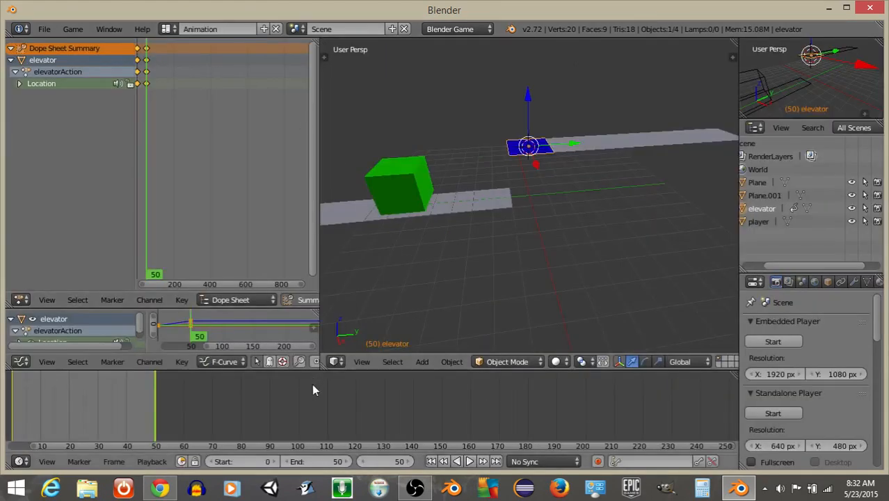
key("shift+Left")
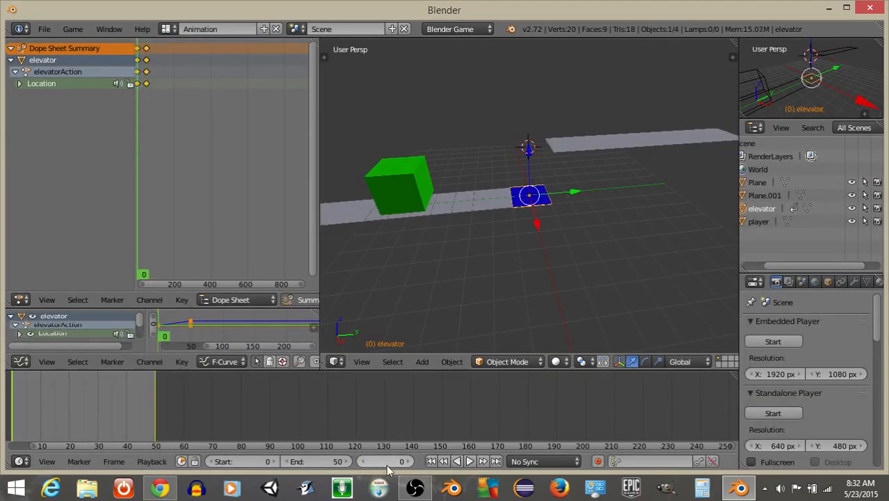
Step: Return to the Game Logic screen layout
left_click(297, 30)
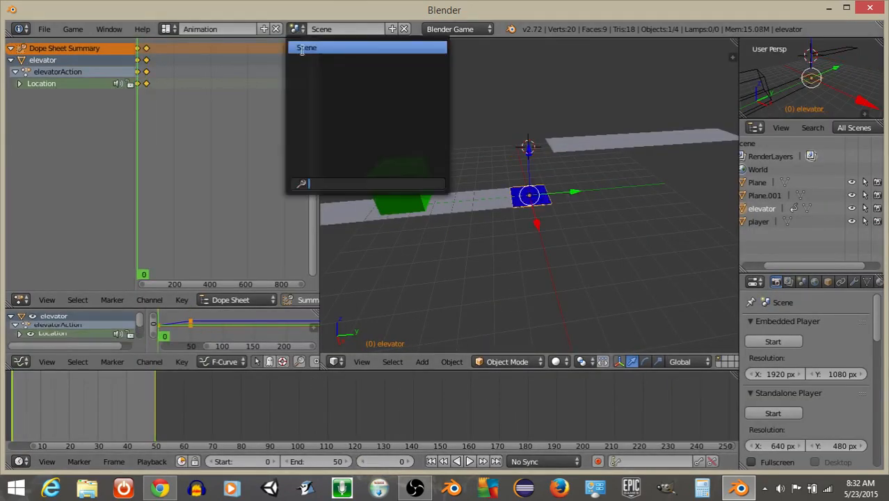
left_click(308, 49)
left_click(170, 29)
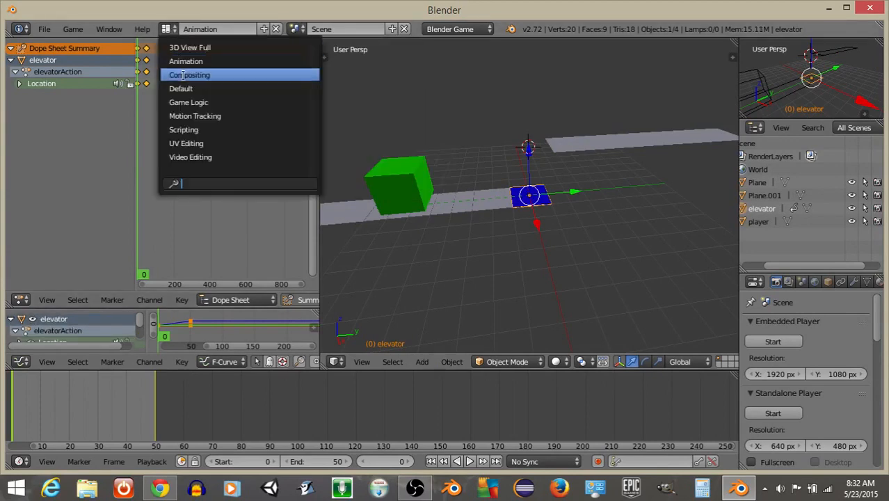
left_click(194, 117)
left_click(175, 29)
left_click(176, 101)
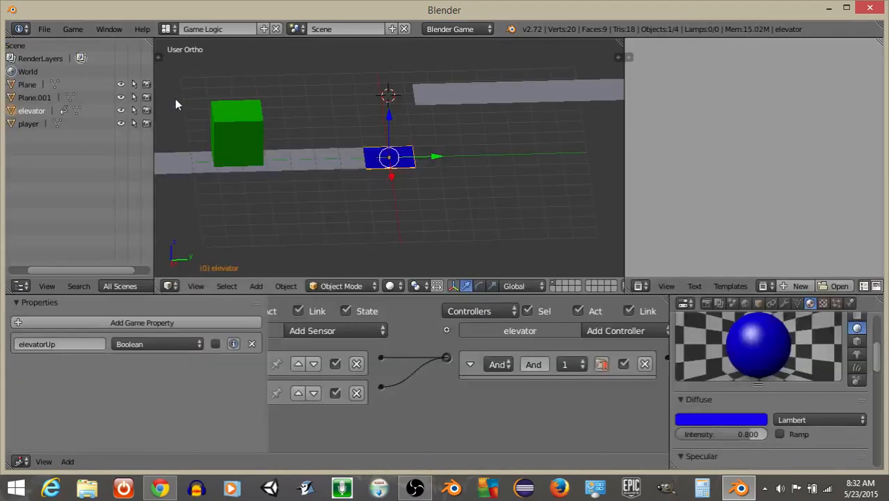
Step: Select the green player cube and add a Float game property named player to it
right_click(212, 122)
left_click(153, 322)
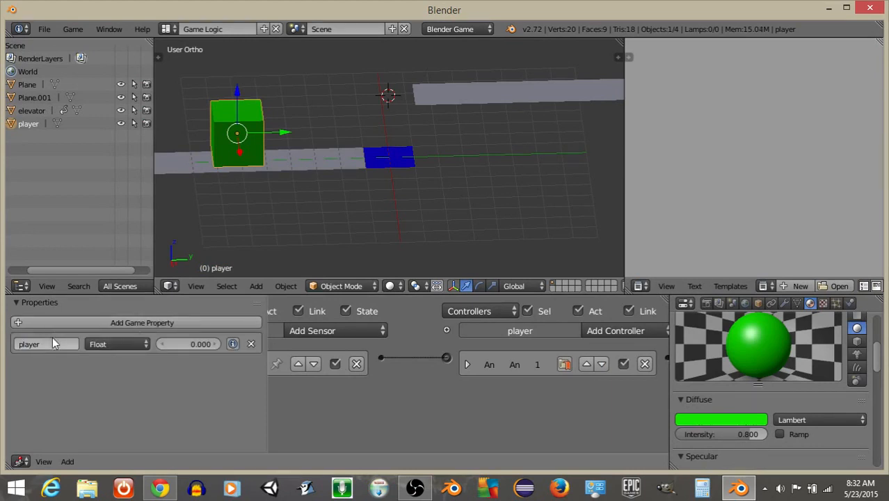
Step: Test the game three times, moving the player cube onto the elevator and towards the upper platform, ending each run
key("p")
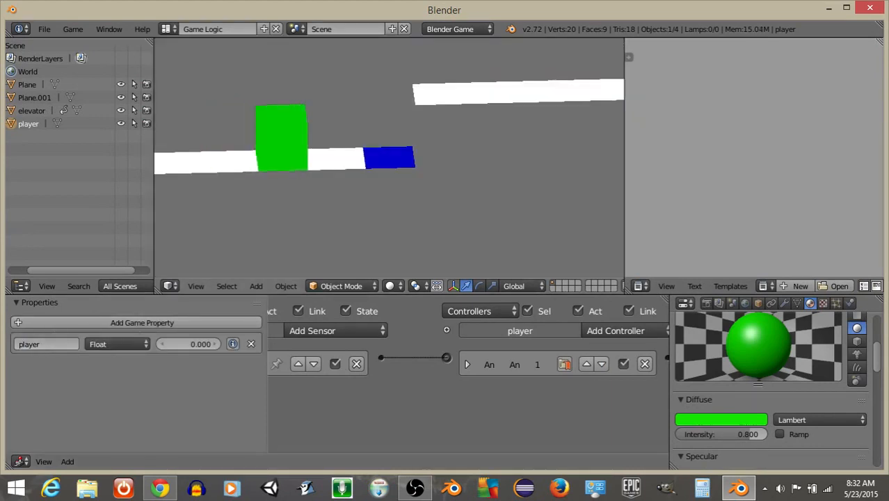
key("Right")
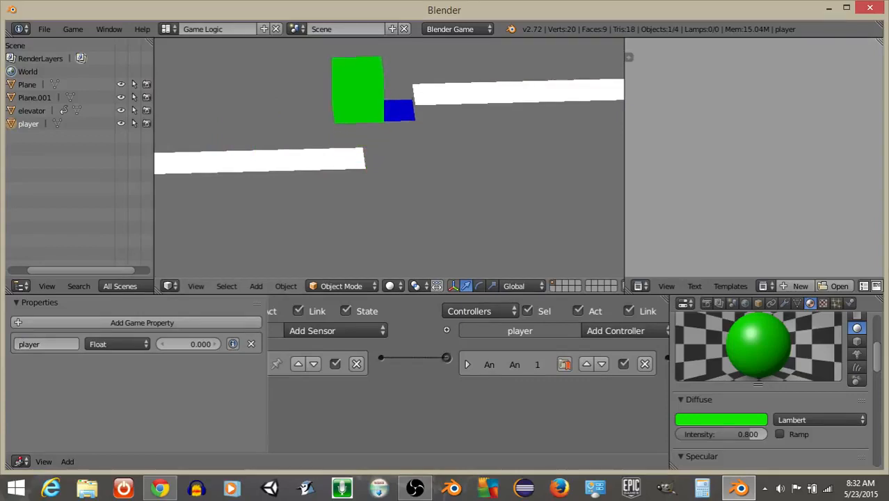
key("Right")
key("Right")
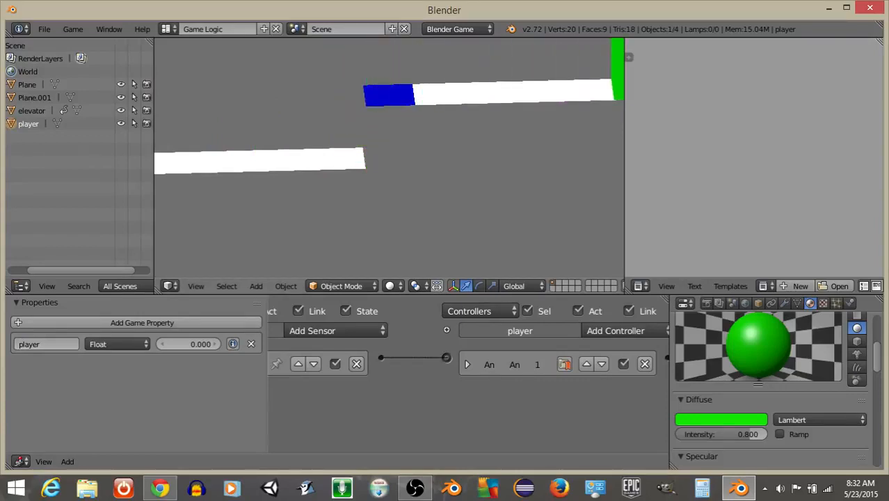
key("Escape")
key("p")
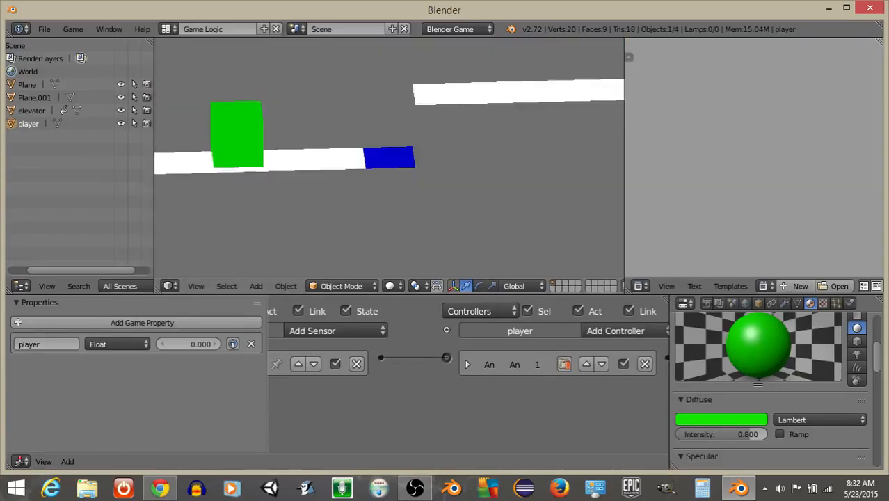
key("Right")
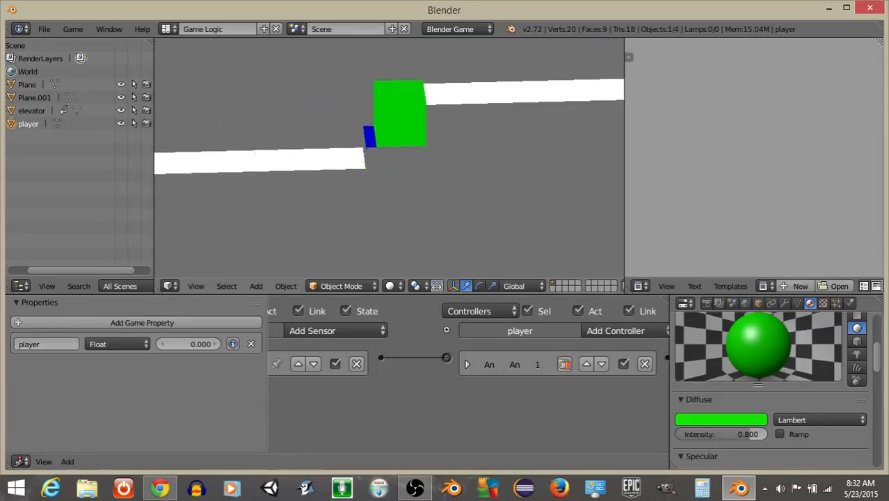
key("Right")
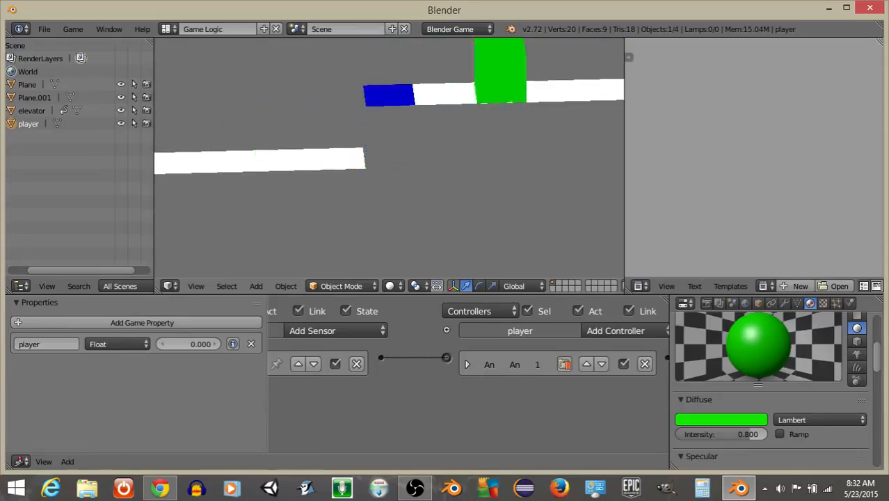
key("Escape")
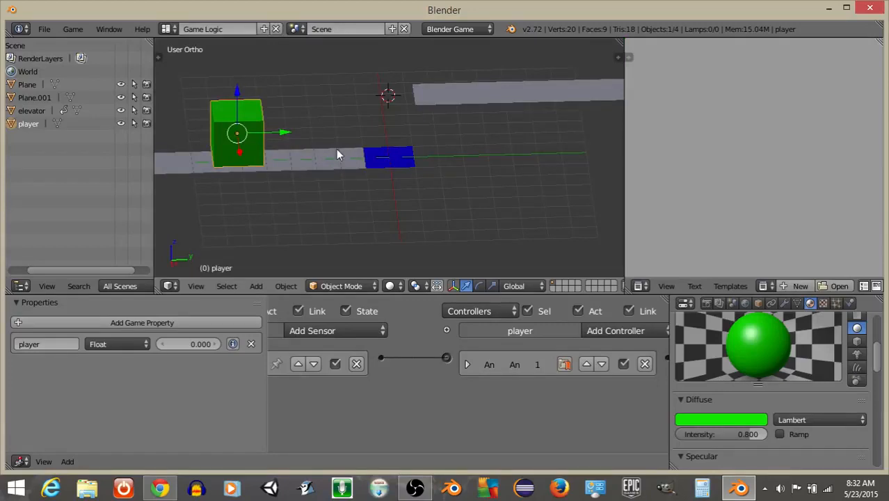
key("p")
key("Right")
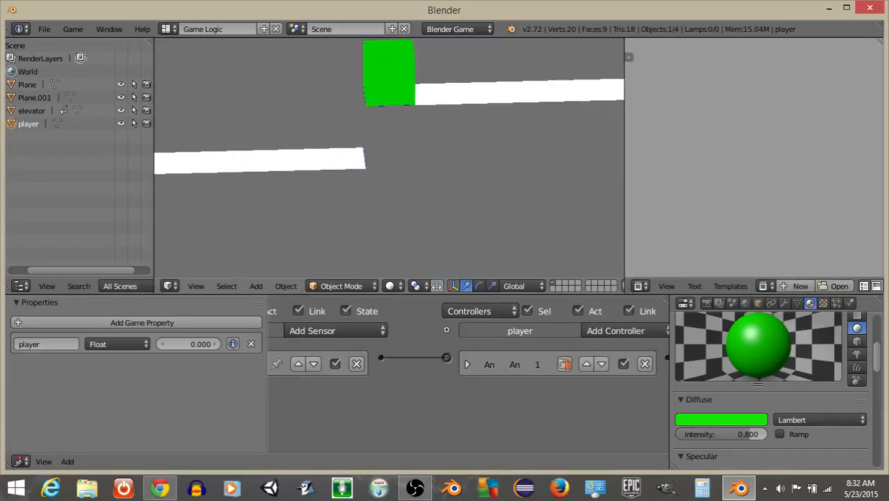
key("Right")
key("Escape")
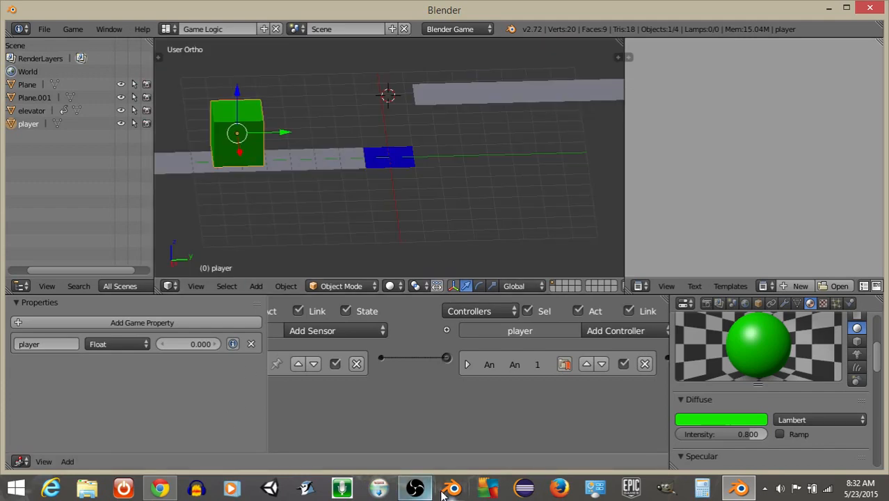